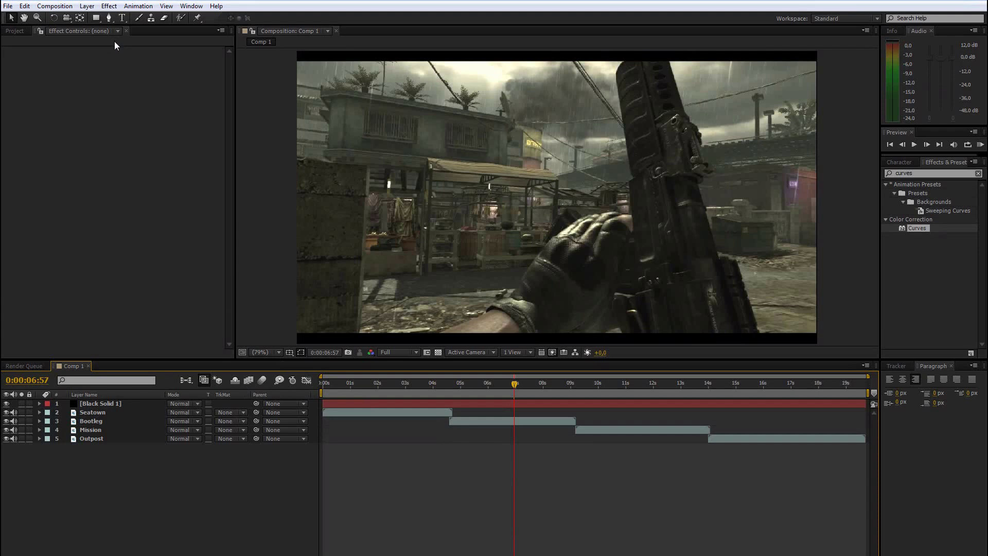
click(247, 160)
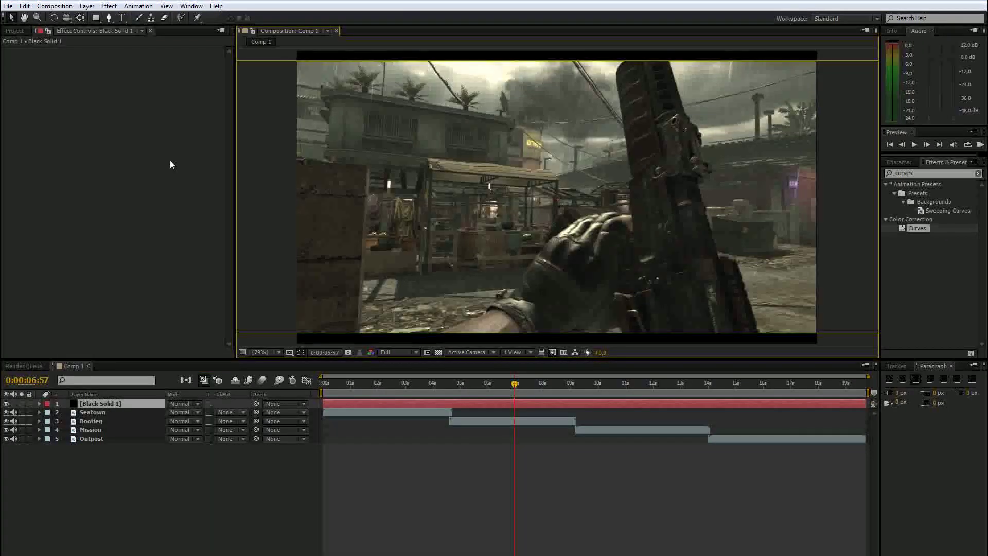
click(241, 505)
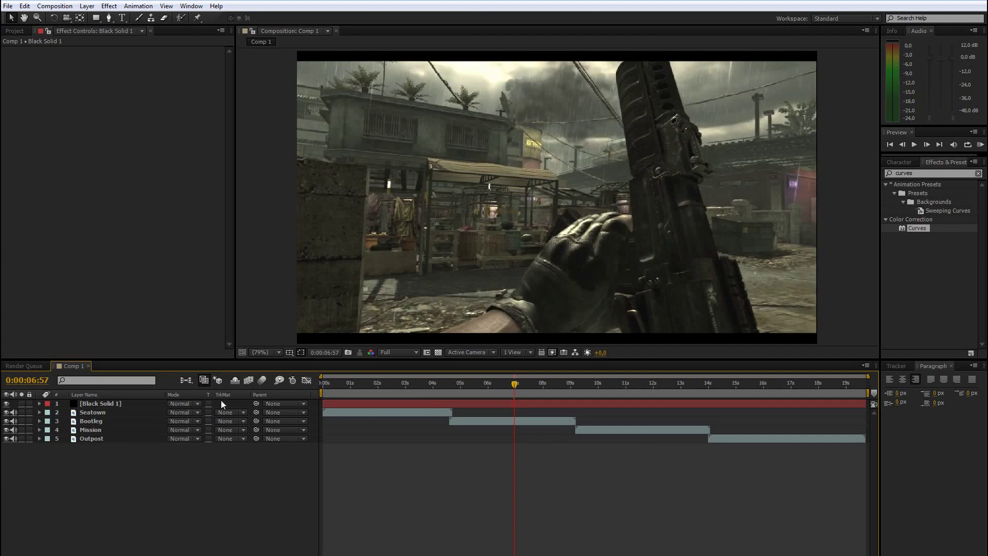
click(109, 5)
click(134, 184)
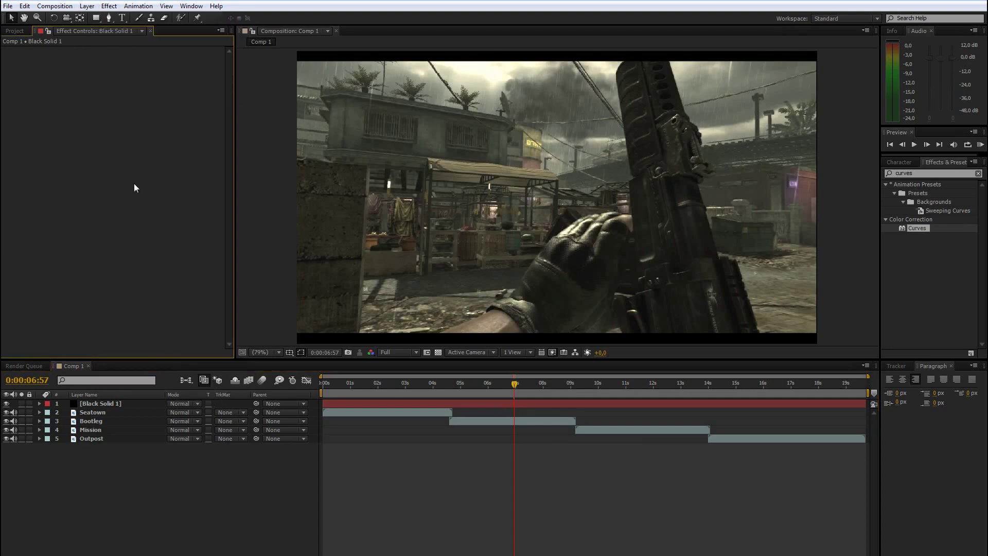
click(153, 465)
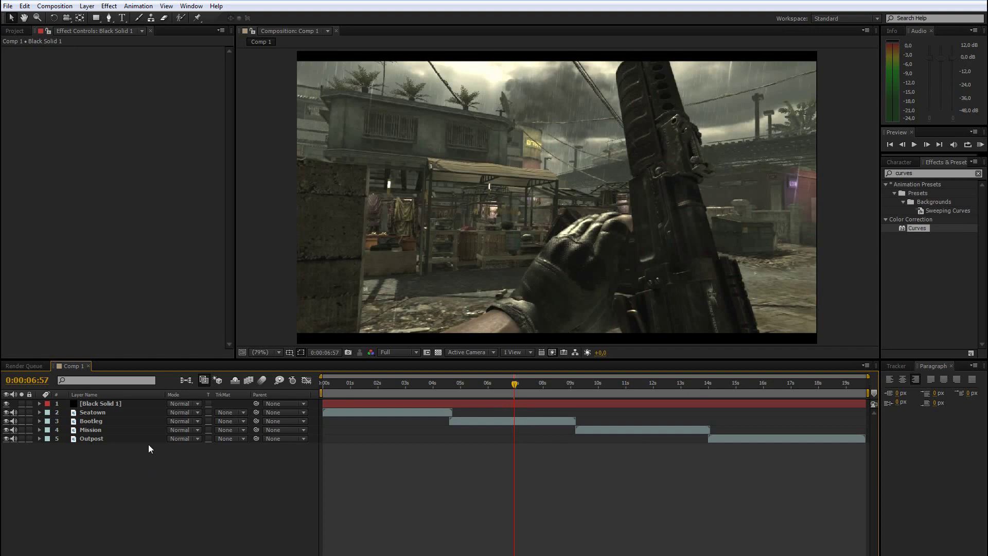
click(130, 325)
click(126, 423)
click(103, 262)
click(128, 394)
click(155, 366)
click(151, 330)
click(174, 487)
click(155, 261)
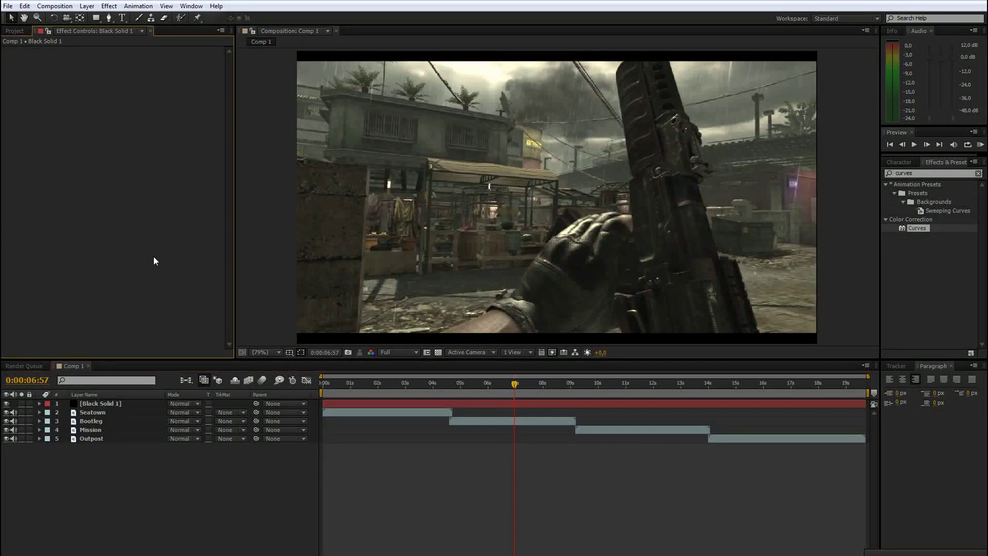
click(227, 438)
click(183, 502)
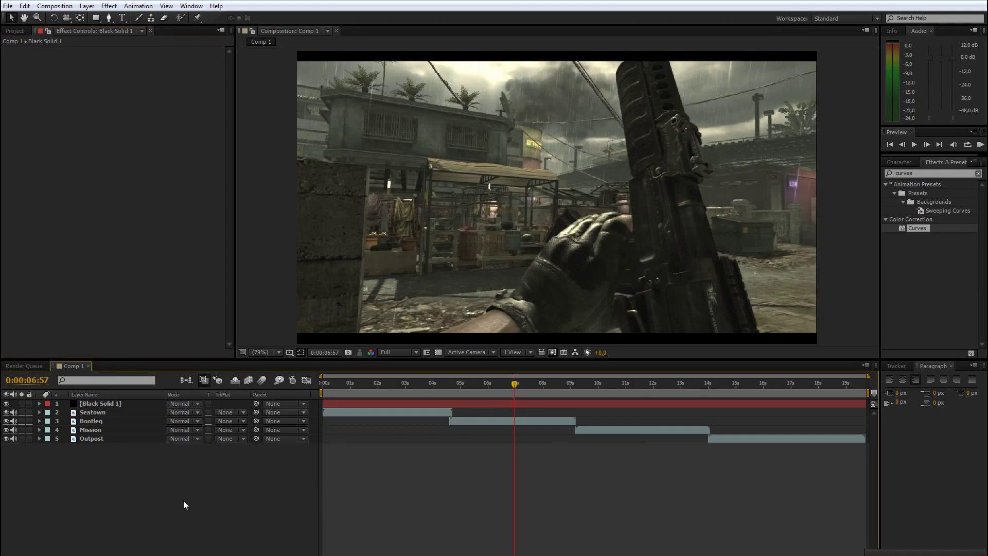
click(145, 269)
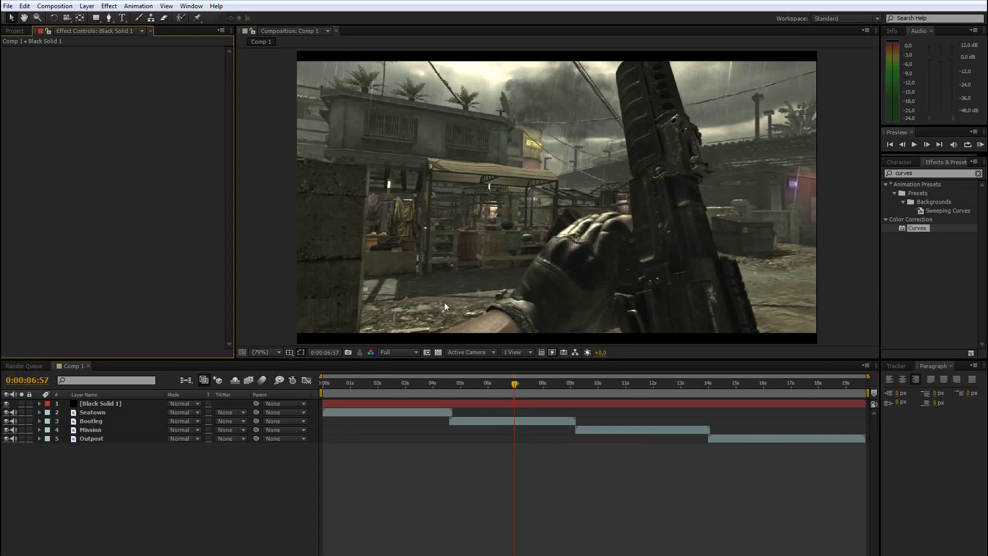
Step: Create an adjustment layer and place it directly beneath the Black Solid 1 layer, above the four clips
click(180, 494)
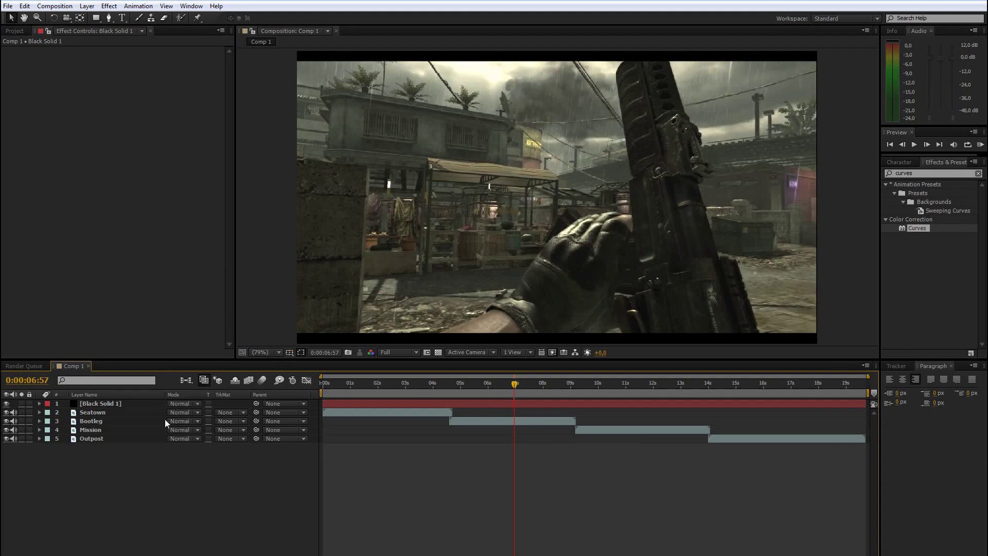
key(ctrl+alt+y)
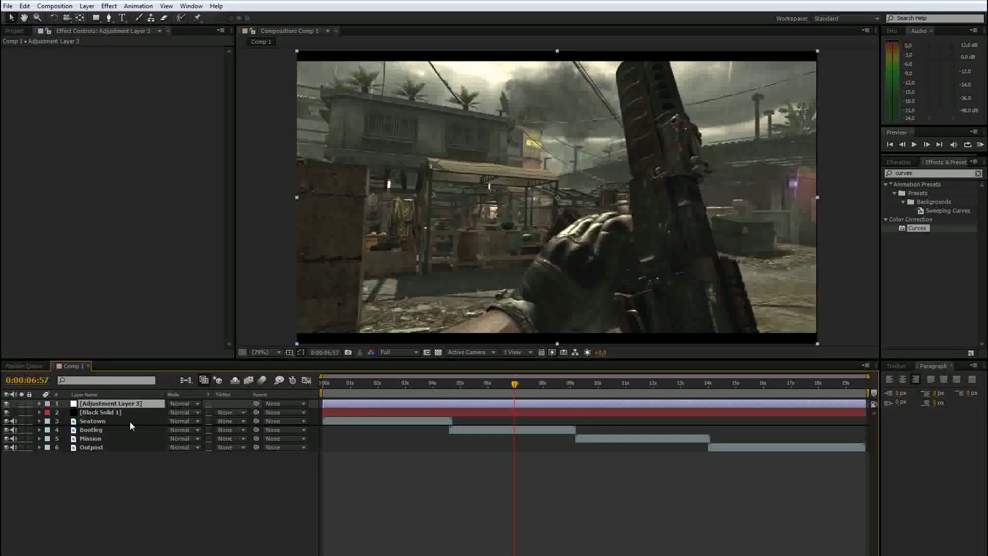
drag(124, 403, 131, 419)
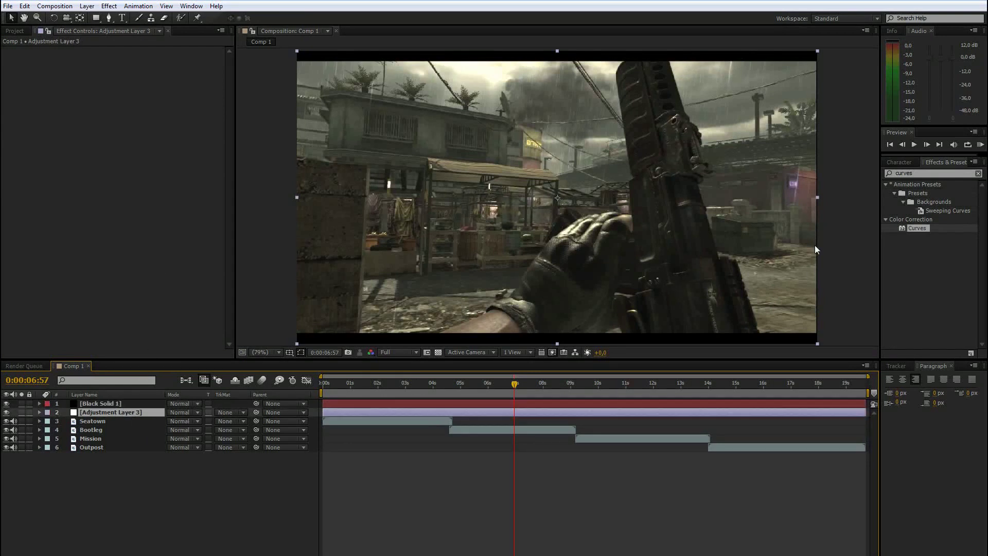
Step: Apply the Curves color correction effect to the new adjustment layer
click(932, 174)
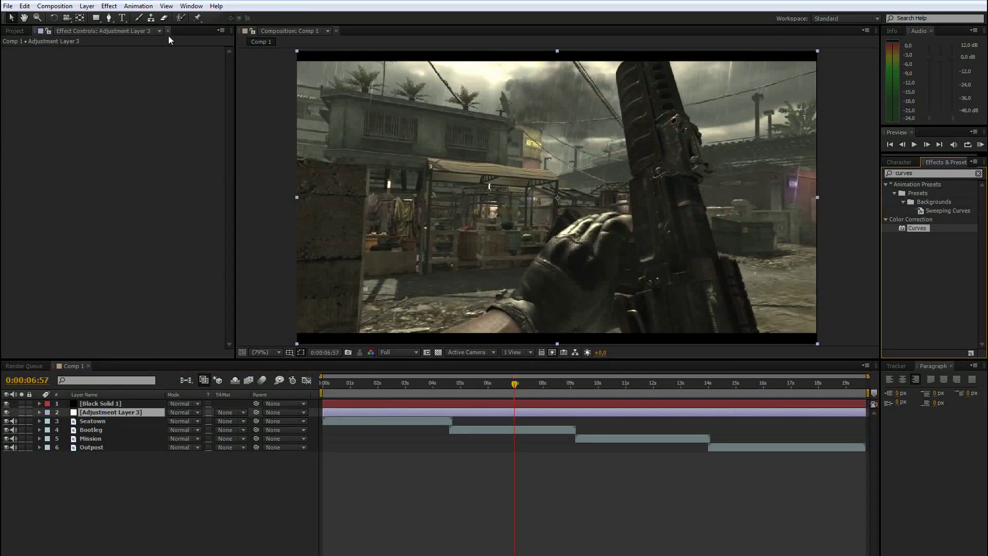
click(183, 207)
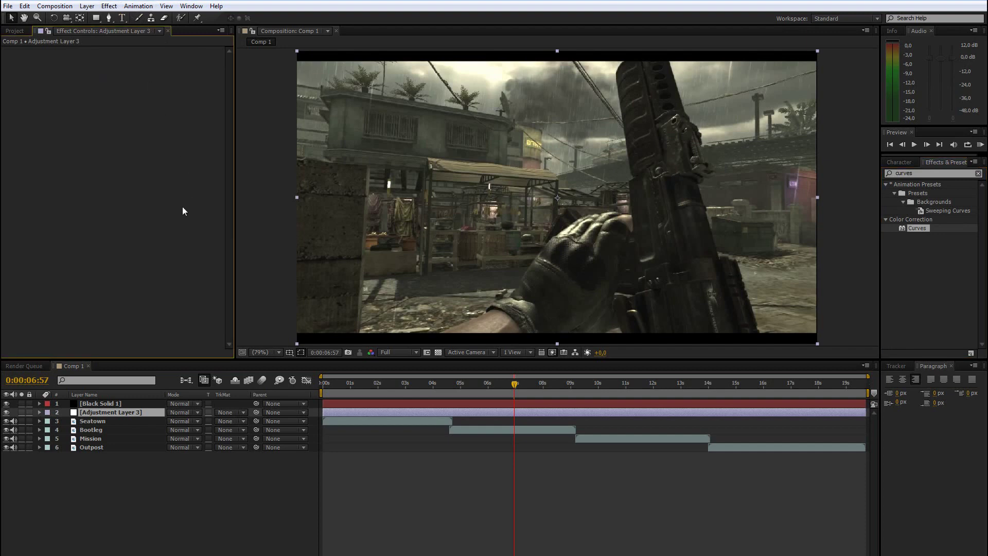
click(245, 228)
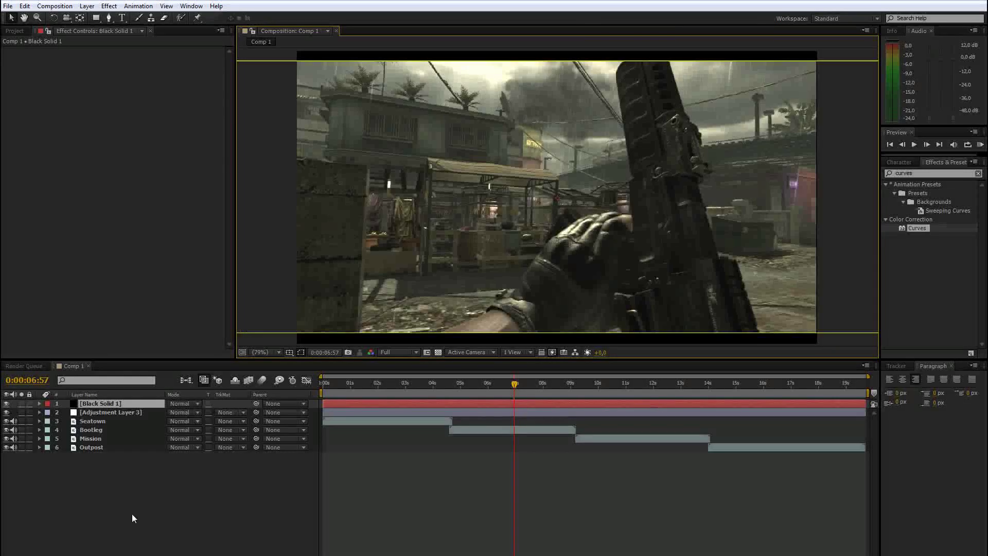
click(106, 459)
click(102, 414)
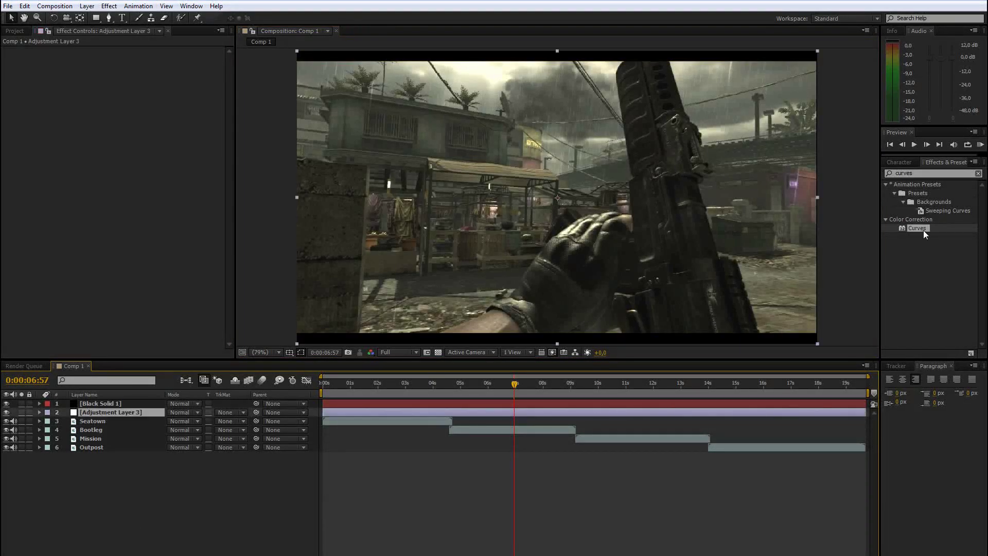
drag(924, 229, 119, 412)
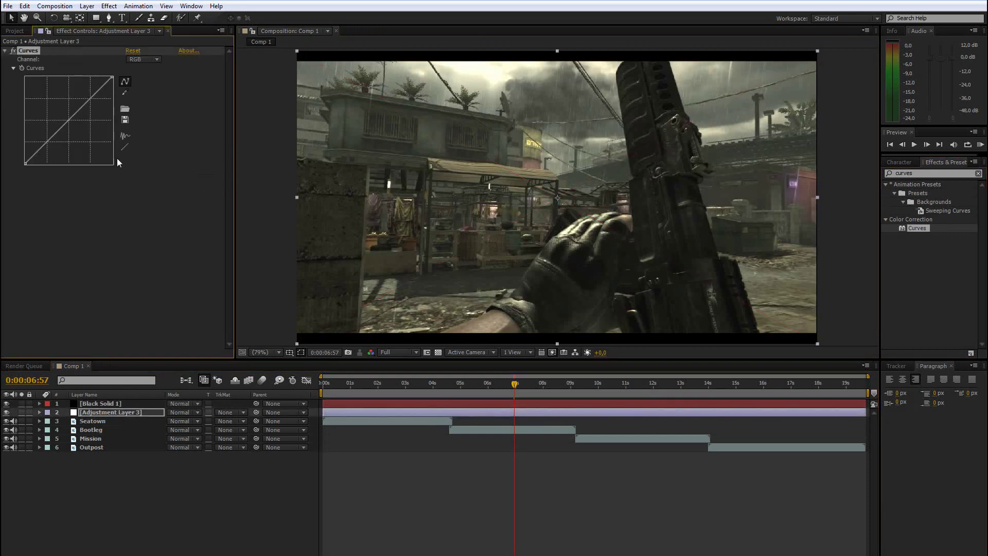
click(120, 257)
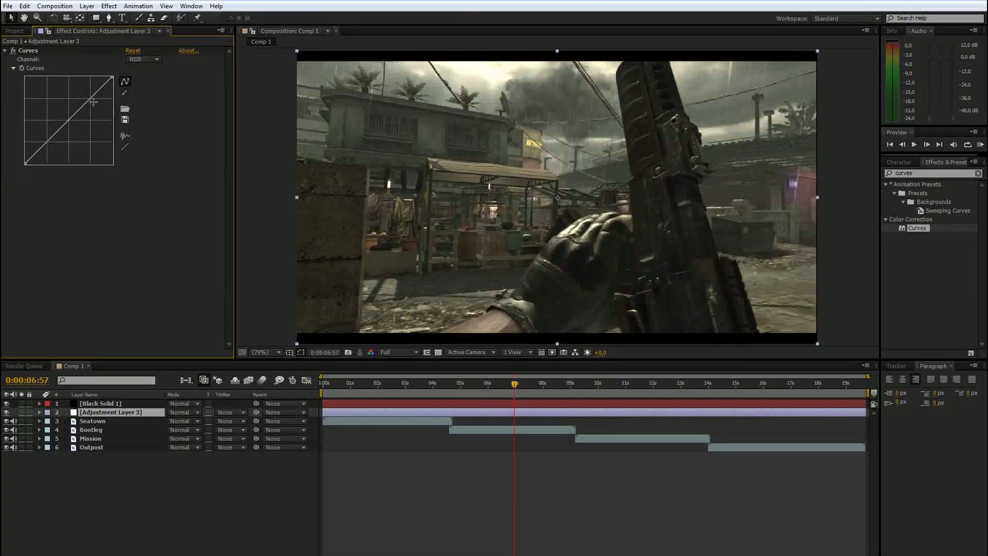
click(142, 59)
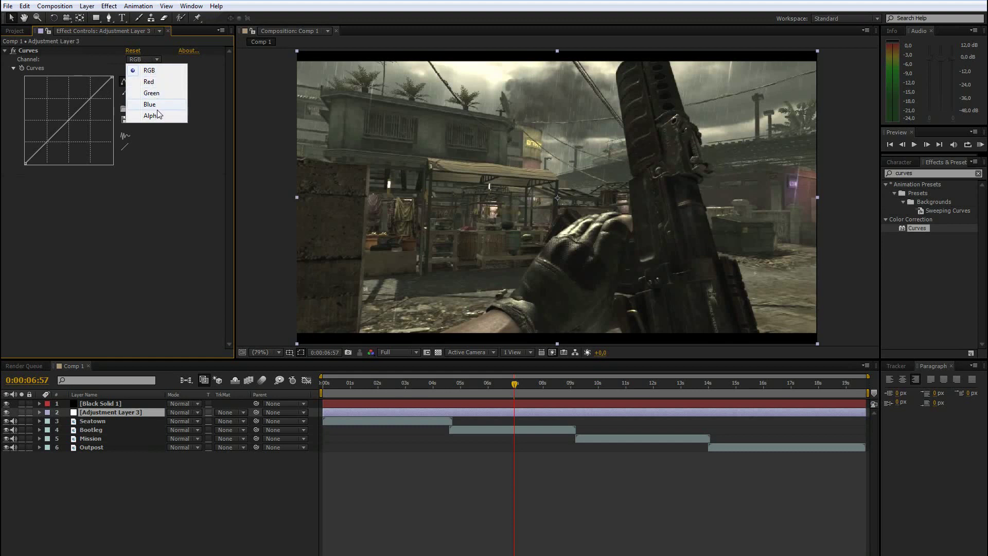
click(165, 194)
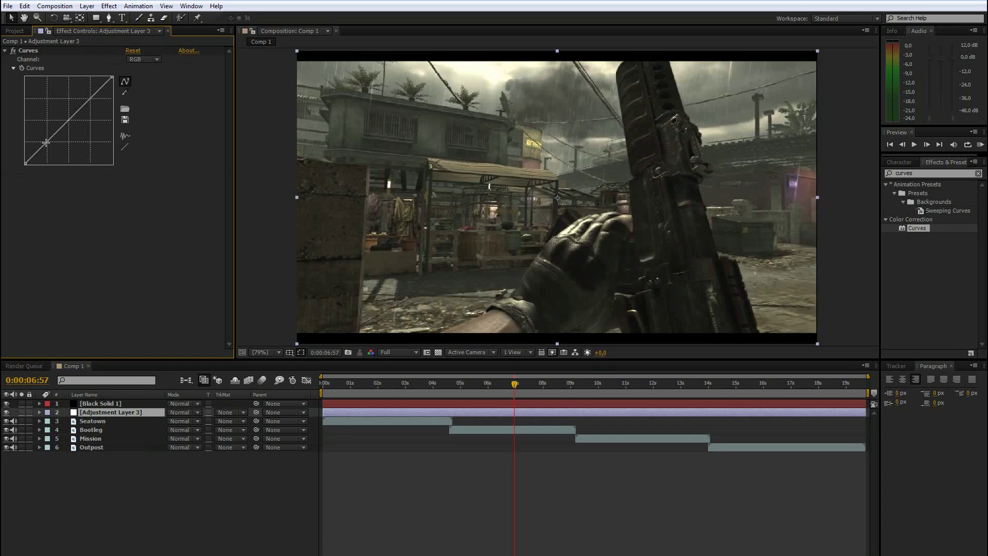
Step: Try a strong S-curve on the RGB channel with lowered shadows and raised highlights, and undo it
drag(54, 140, 52, 152)
drag(83, 105, 82, 98)
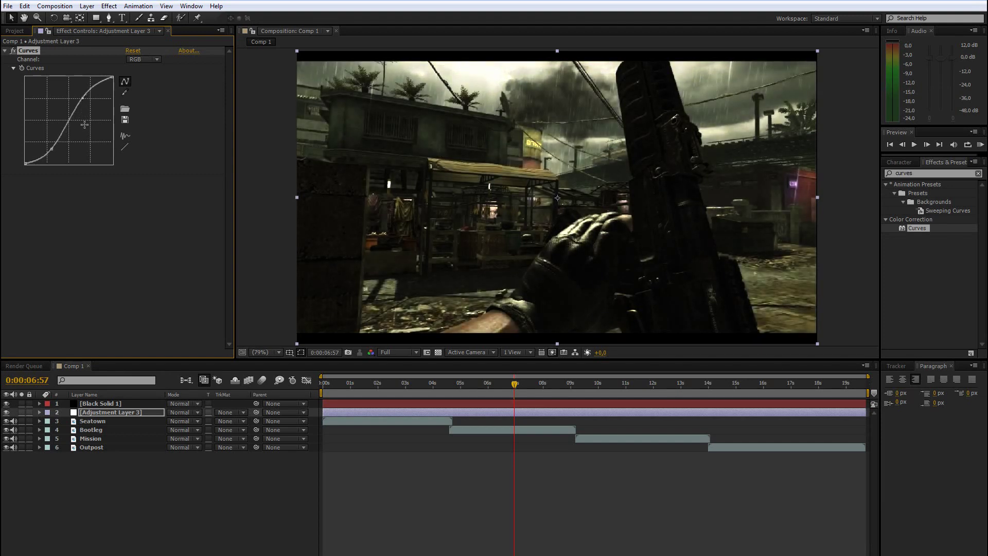
key(ctrl+z)
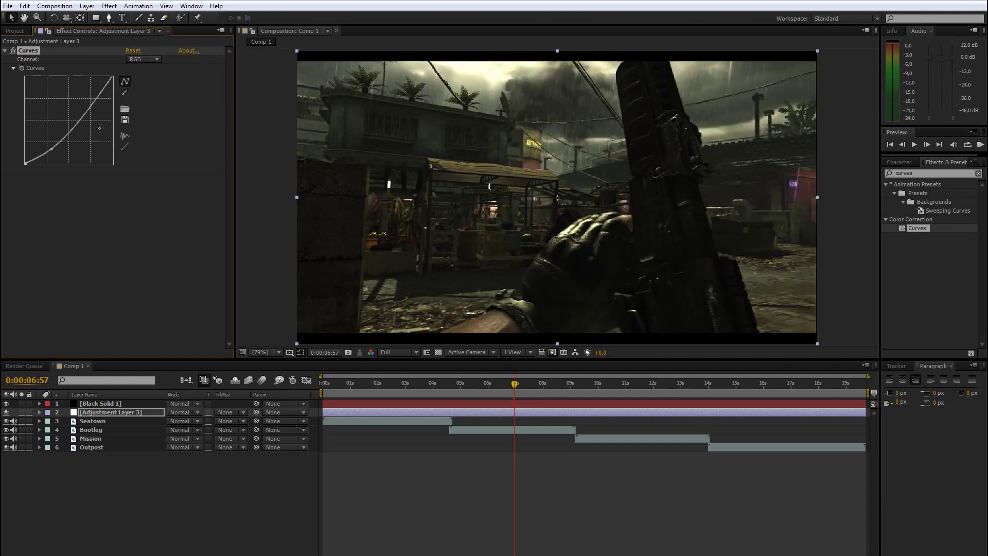
key(ctrl+z)
Step: Try slightly darkening the shadows and adjusting the highlights of the RGB curve, and undo both changes
drag(48, 142, 48, 146)
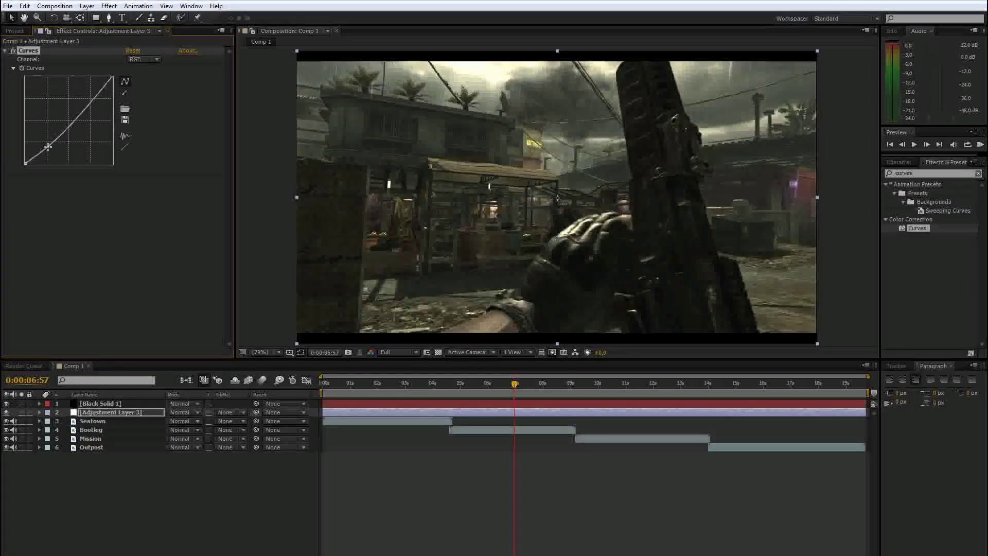
drag(88, 106, 87, 110)
key(ctrl+z)
key(ctrl+z)
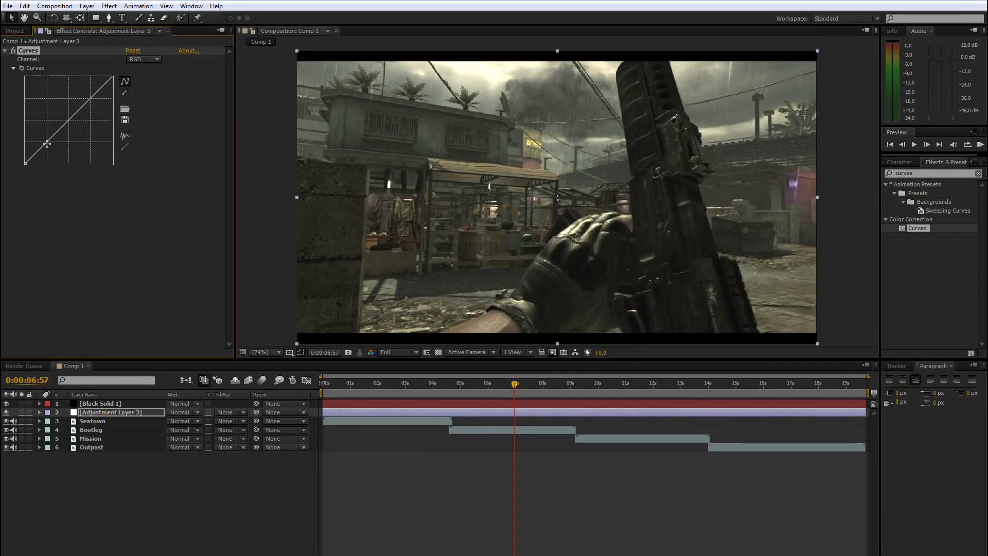
Step: Try an exaggerated RGB curve with raised shadows and strongly lowered highlights, and undo it
drag(46, 141, 41, 134)
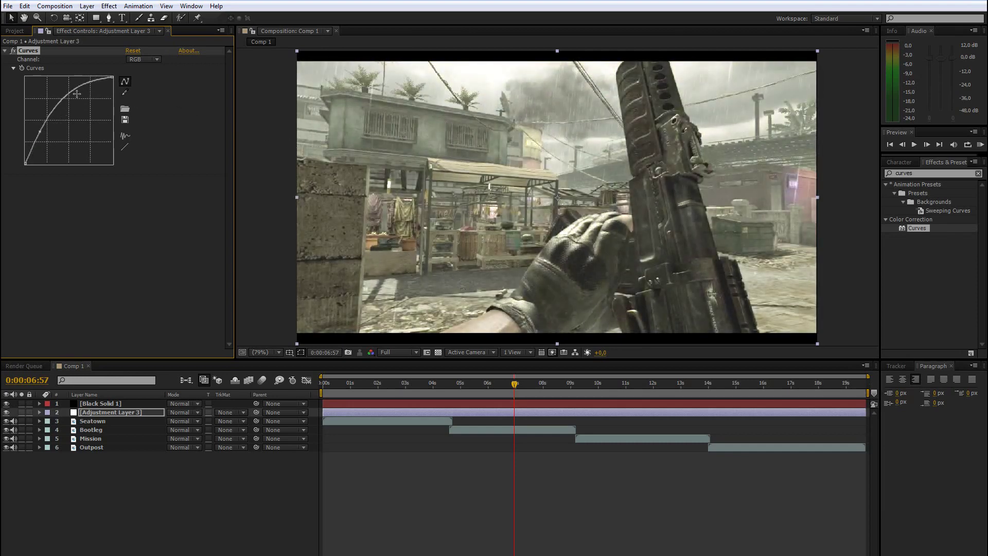
drag(77, 94, 99, 122)
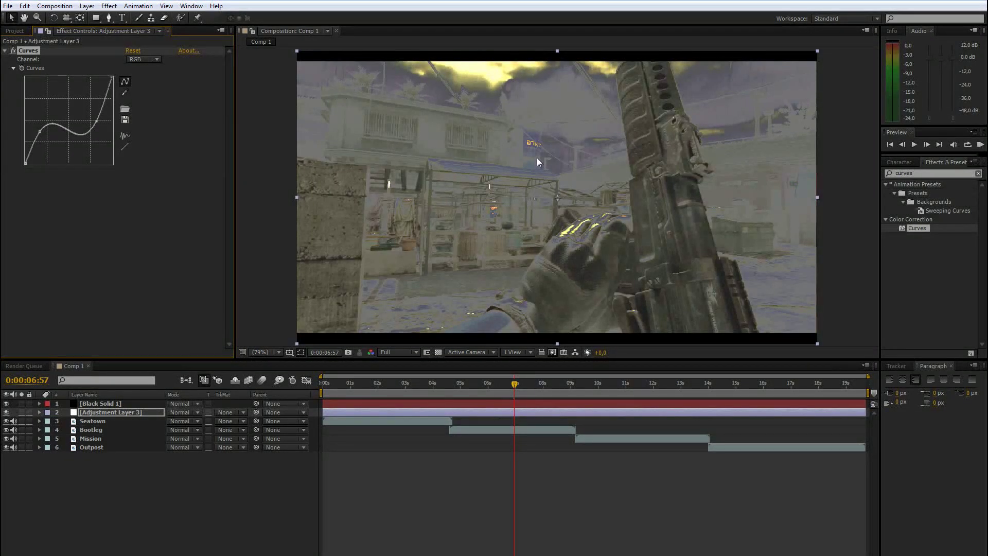
key(ctrl+z)
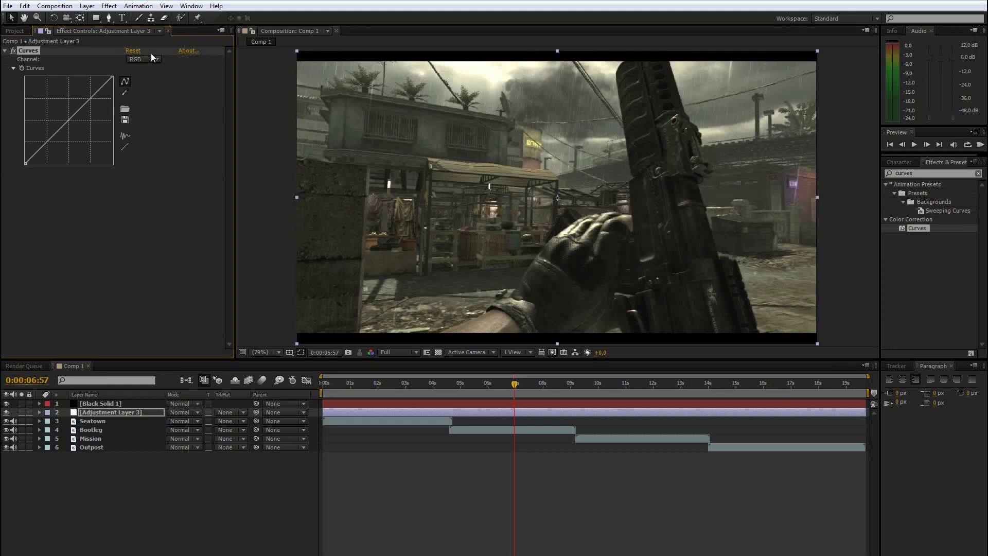
Step: Shape a gentle S-curve on the RGB channel, slightly lowering the shadows and slightly raising the highlights
click(141, 61)
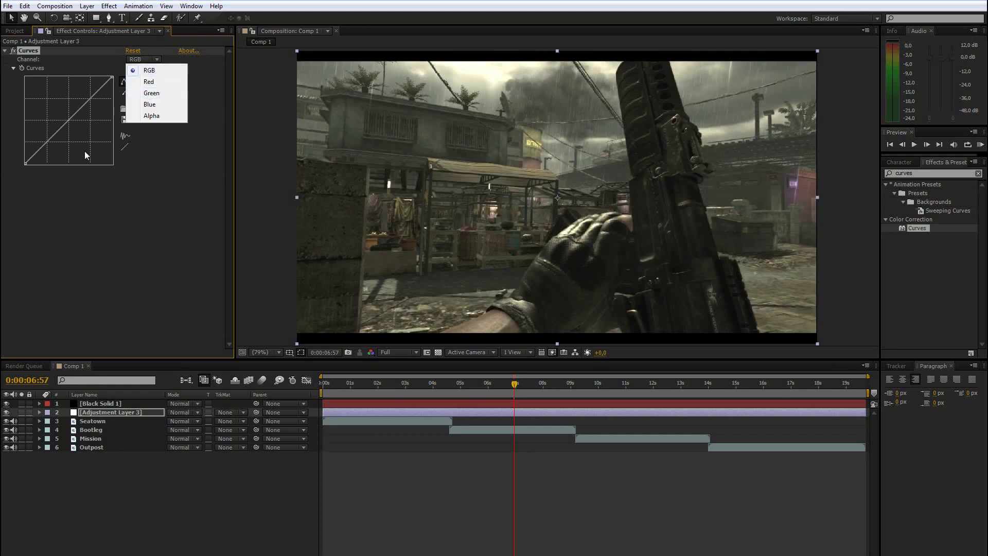
click(51, 154)
drag(47, 144, 86, 100)
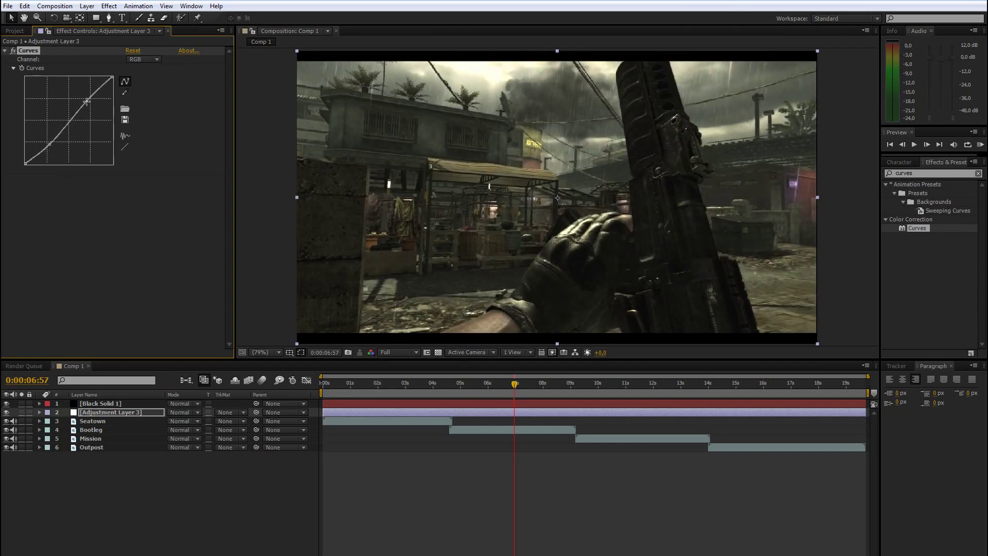
Step: Switch Curves to the Red channel and try pulling the lower part of its curve down slightly
click(153, 59)
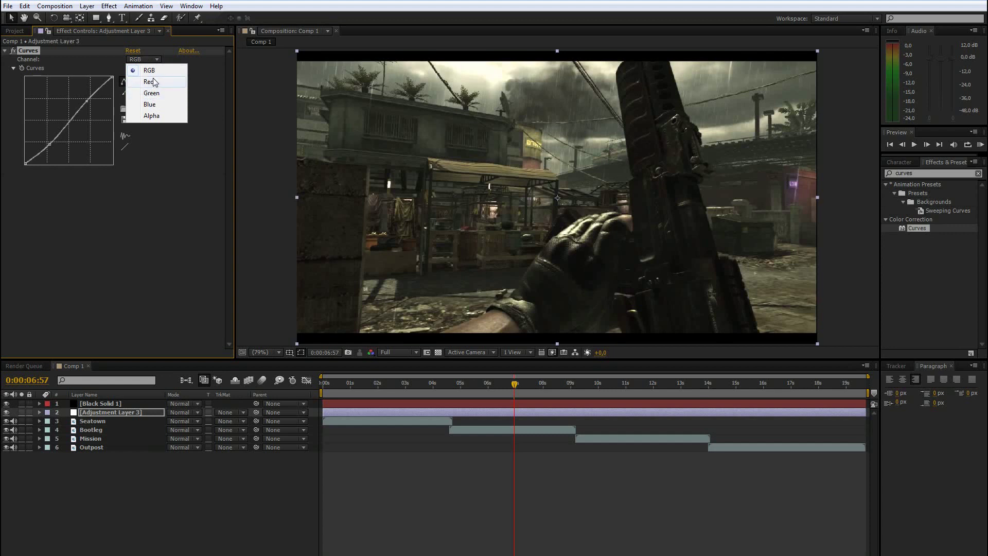
click(150, 82)
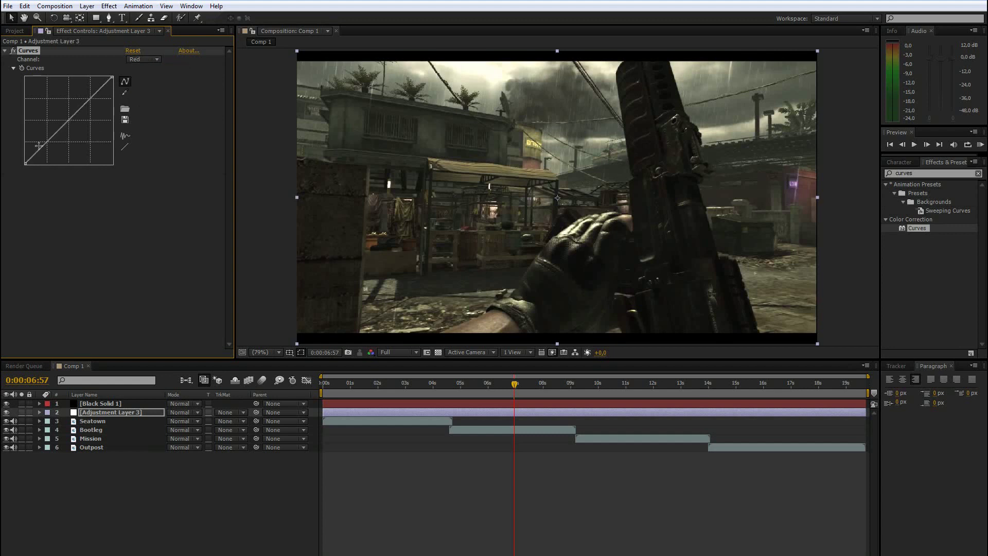
drag(45, 144, 51, 146)
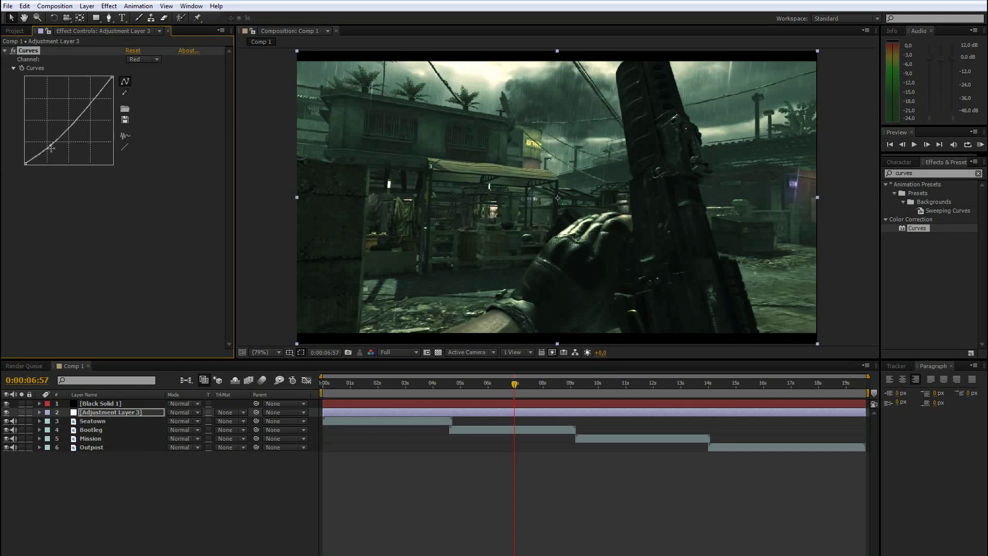
Step: Try lowering the shadows on the Green channel curve, and undo the red and green channel adjustments
click(144, 61)
click(155, 89)
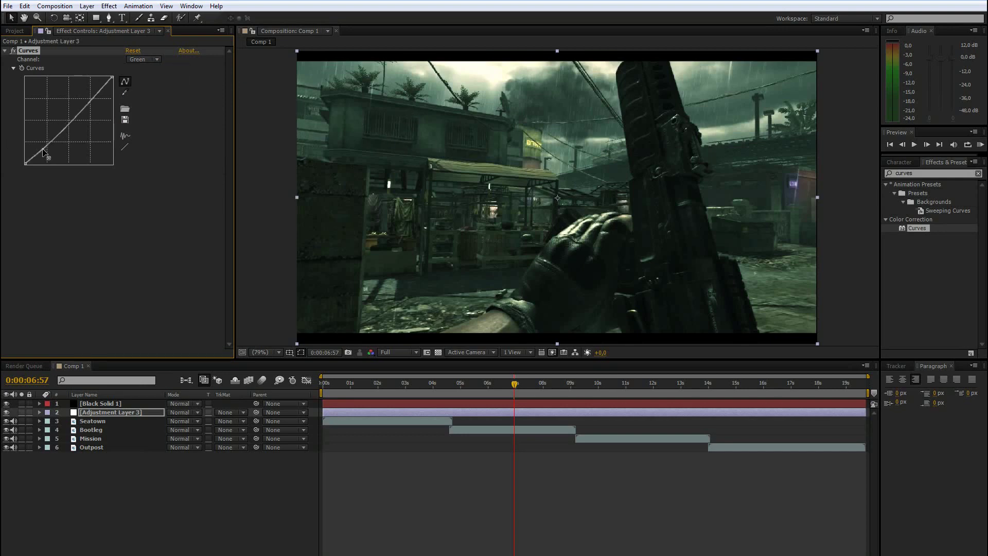
drag(43, 150, 43, 149)
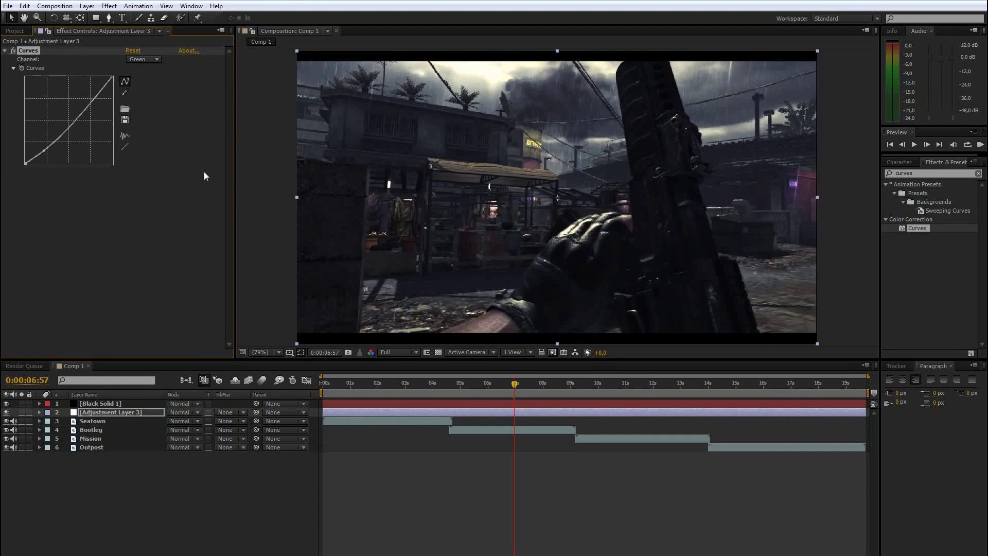
key(ctrl+z)
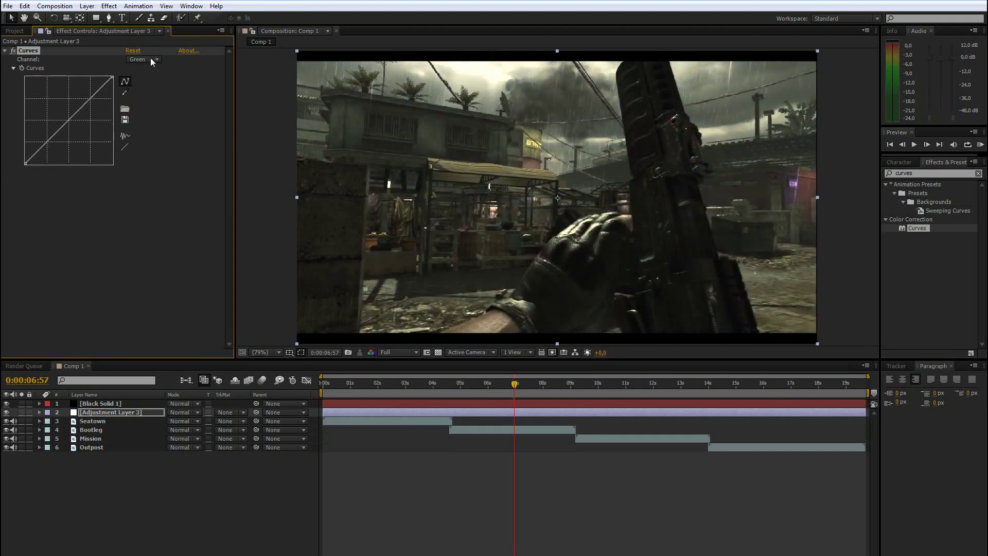
Step: Try slightly raising the shadows and the highlights on the Blue channel curve, undoing each adjustment
click(144, 58)
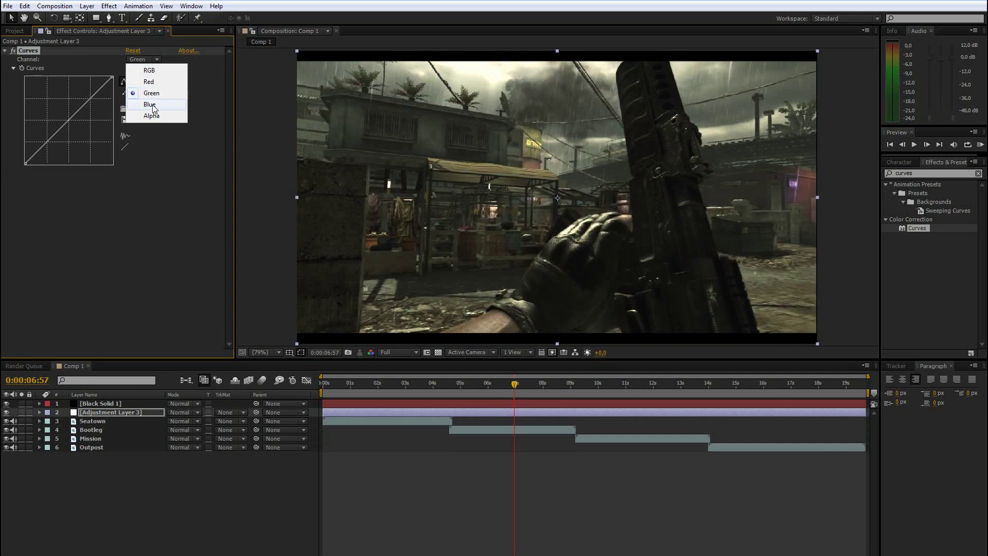
click(150, 105)
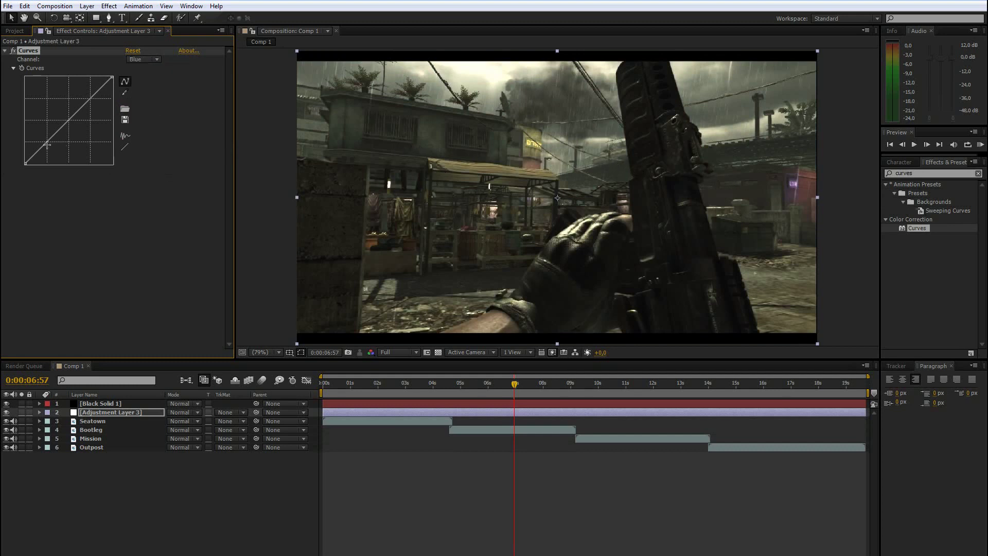
drag(47, 145, 47, 137)
key(ctrl+z)
drag(88, 98, 87, 96)
key(ctrl+z)
Step: Shape a gentle S-curve on the Green channel, slightly lowering the shadows and raising the highlights
click(138, 59)
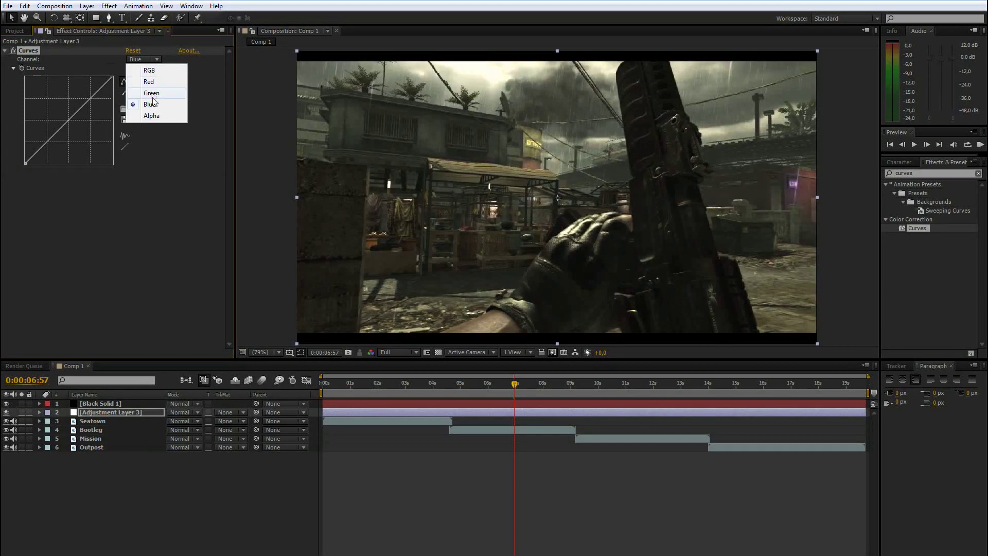
click(150, 93)
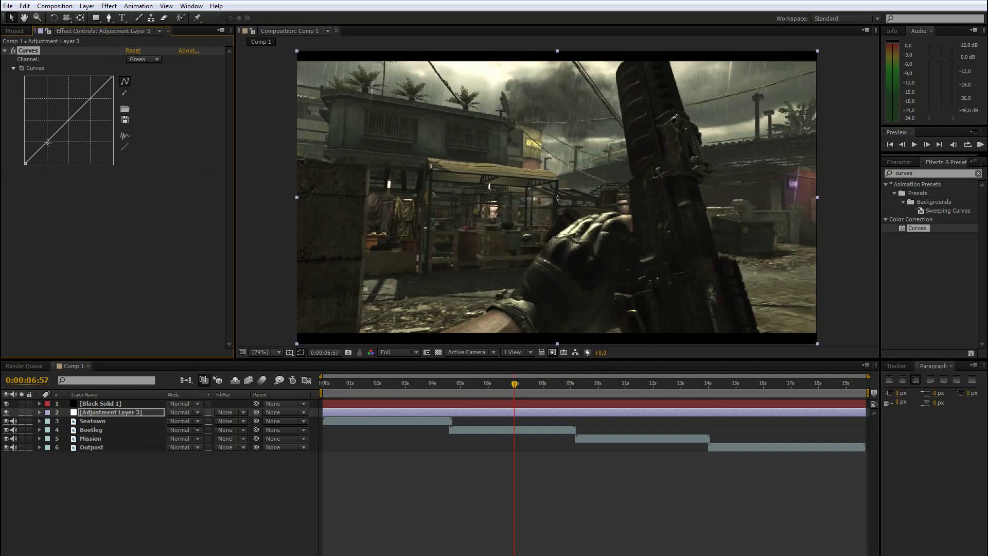
drag(46, 145, 47, 147)
drag(81, 112, 82, 109)
Step: Hide and show the adjustment layer to compare the footage without and with the correction
click(6, 413)
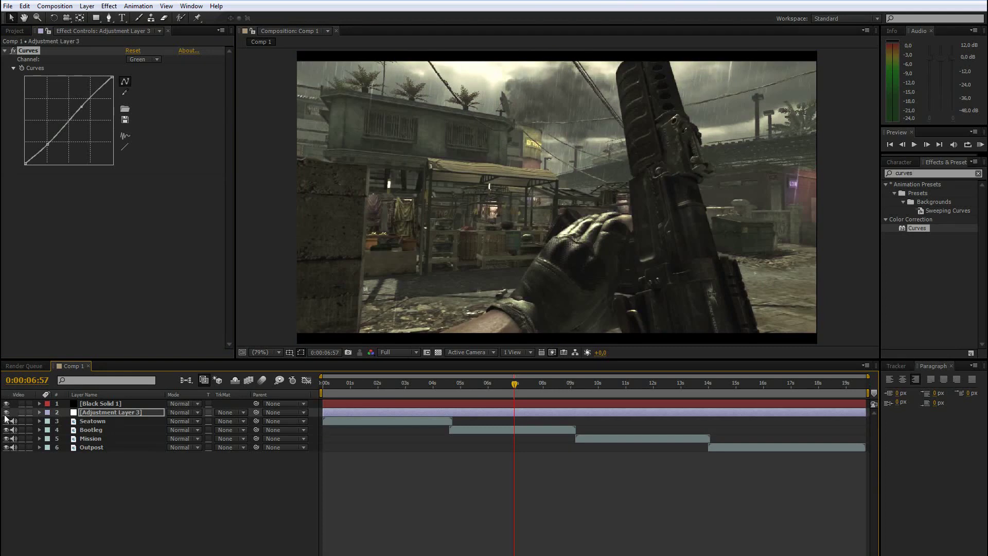
click(5, 412)
click(55, 272)
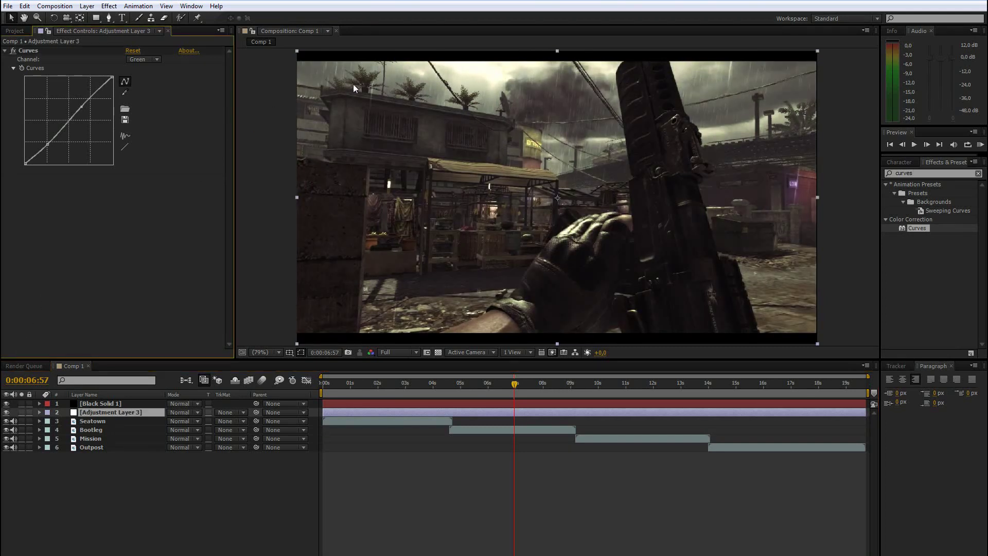
Step: Shape a gentle S-curve on the Red channel with slightly lowered shadows and slightly raised highlights
click(139, 60)
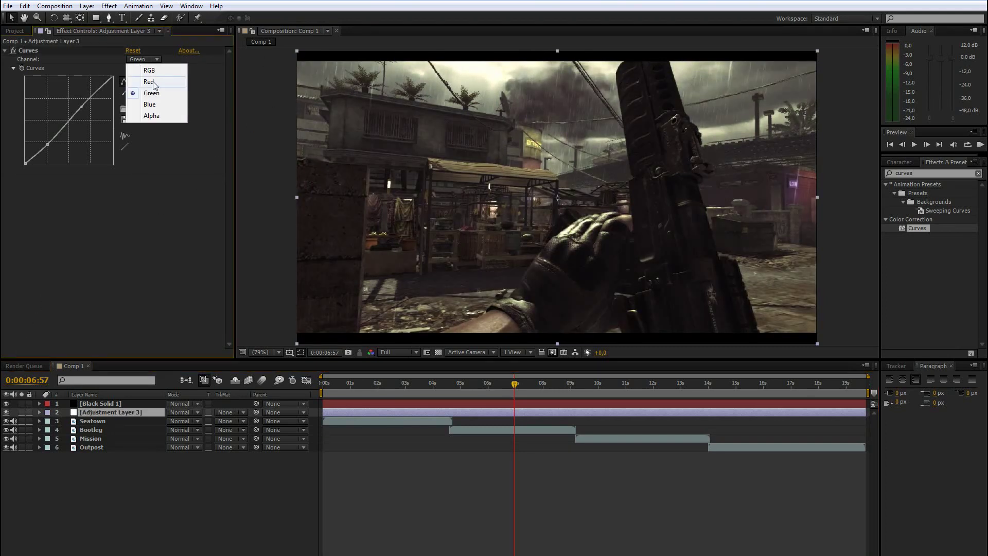
click(153, 82)
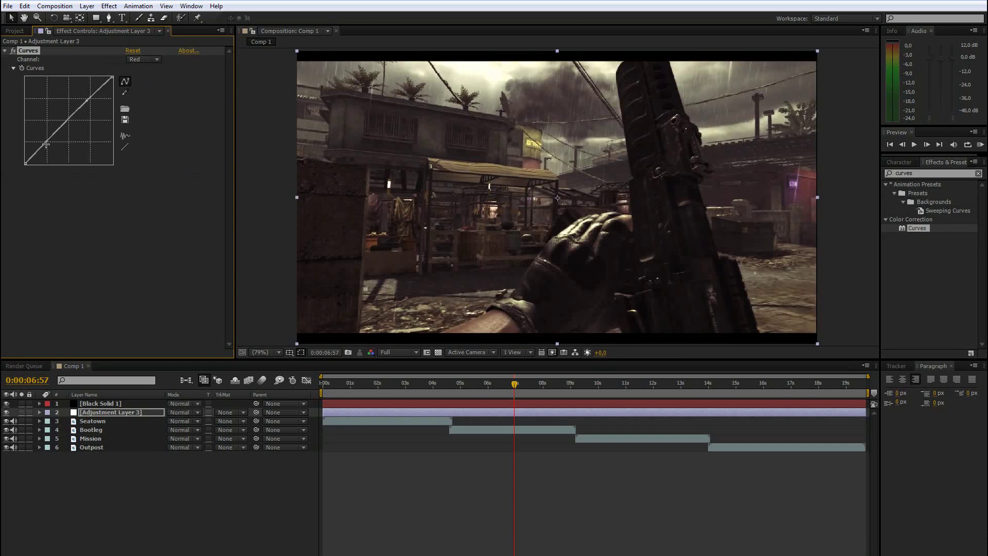
click(87, 101)
click(47, 146)
Step: Switch Curves back to the RGB channel and reset the whole effect
click(135, 60)
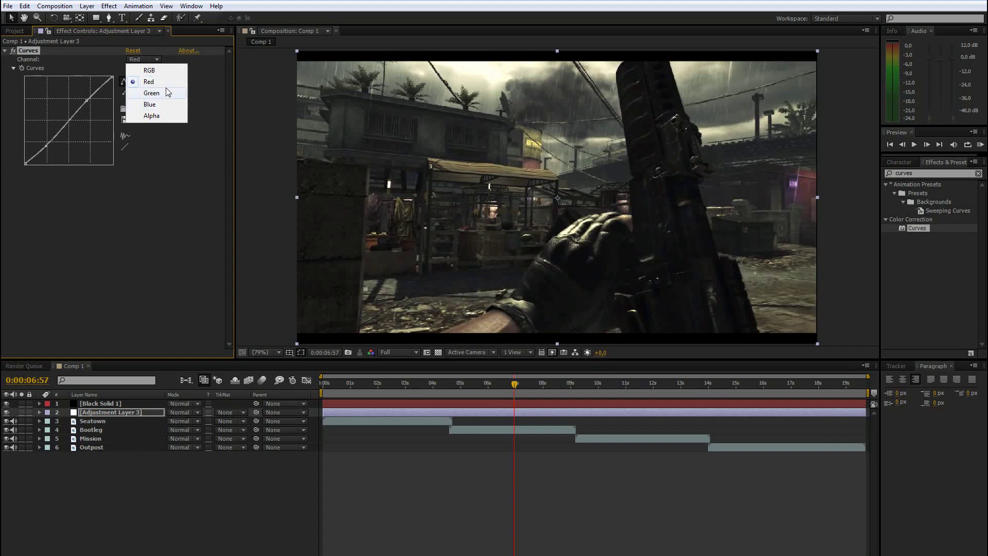
click(149, 60)
click(149, 61)
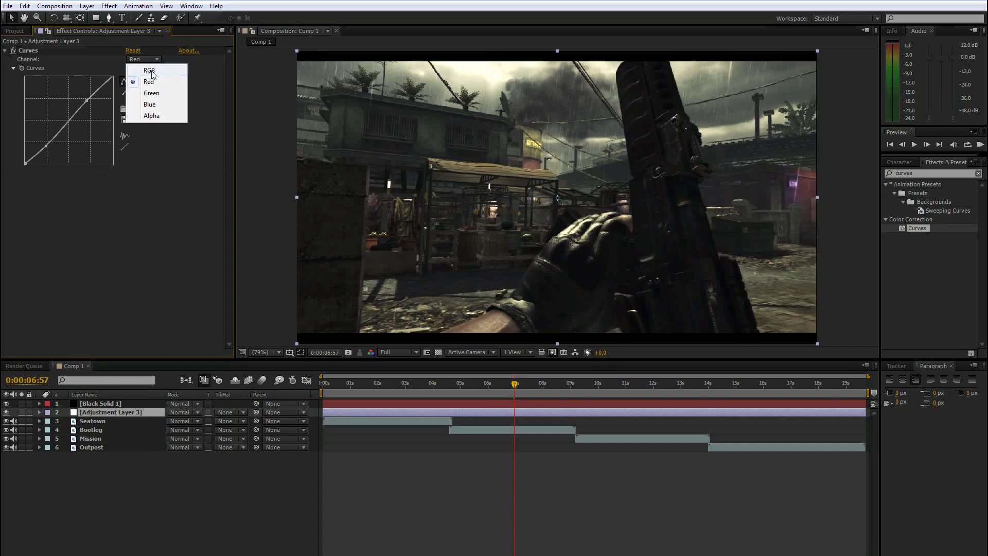
click(150, 71)
click(133, 50)
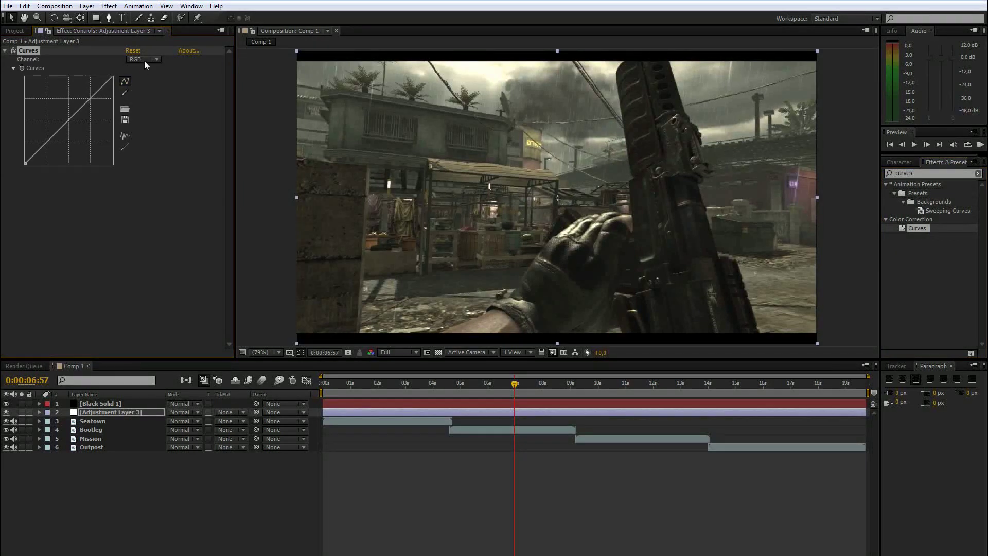
Step: Try strongly lowering the midtones on the Green channel curve, and undo it
click(147, 60)
click(135, 95)
mouse_move(63, 123)
mouse_down()
mouse_move(85, 154)
mouse_move(71, 136)
mouse_up()
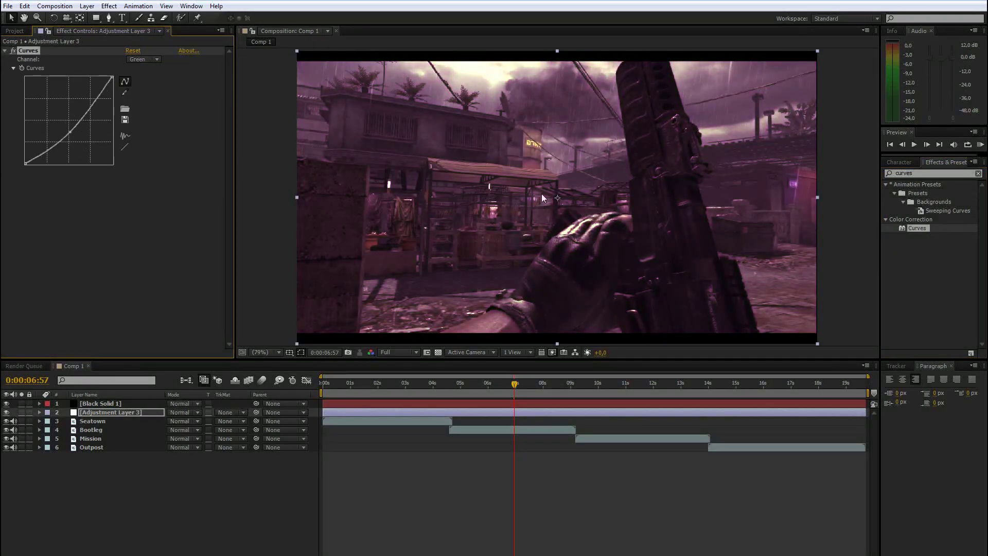
key(ctrl+z)
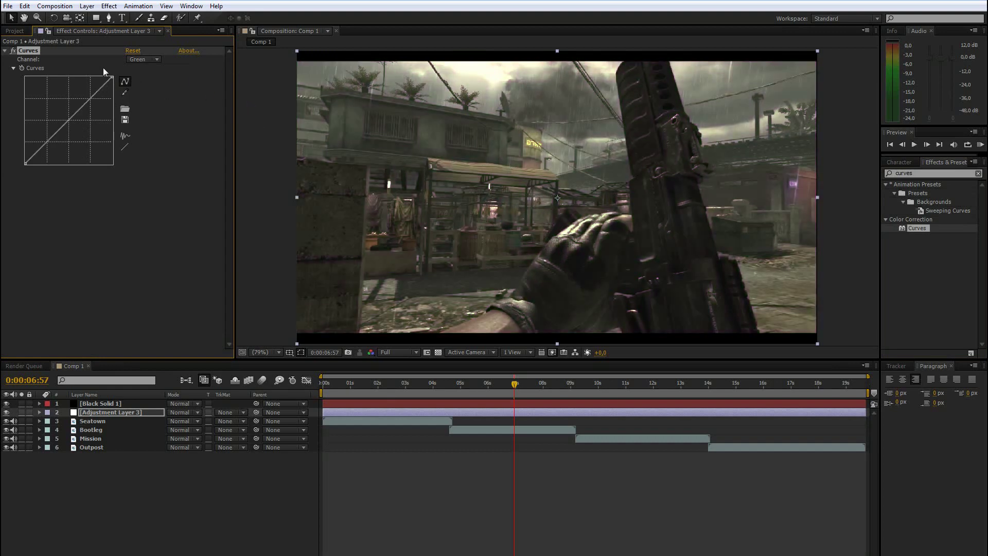
Step: Try strongly lowering the midtones on the Red channel curve, and undo it
click(148, 60)
click(149, 82)
mouse_move(63, 121)
mouse_down()
mouse_move(86, 156)
mouse_move(79, 126)
mouse_up()
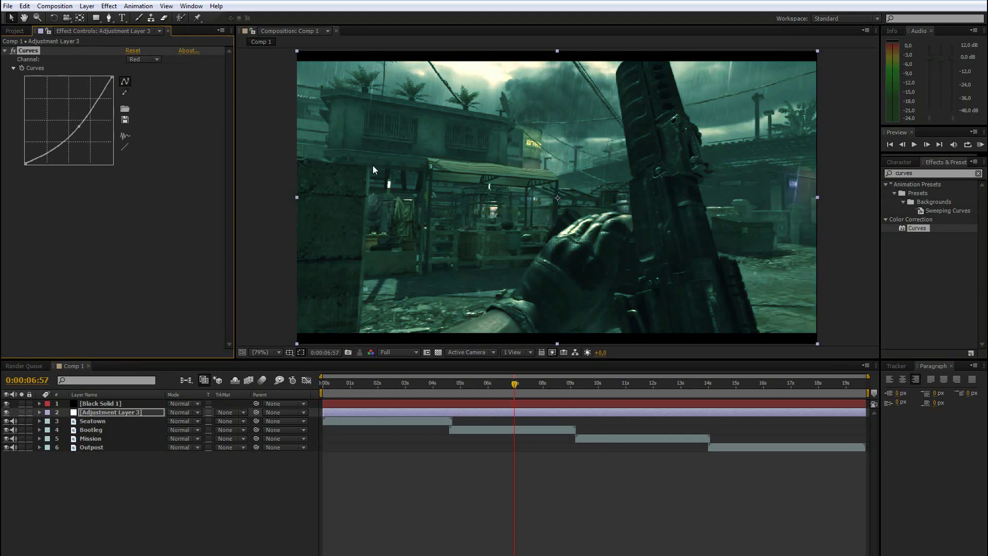
key(ctrl+z)
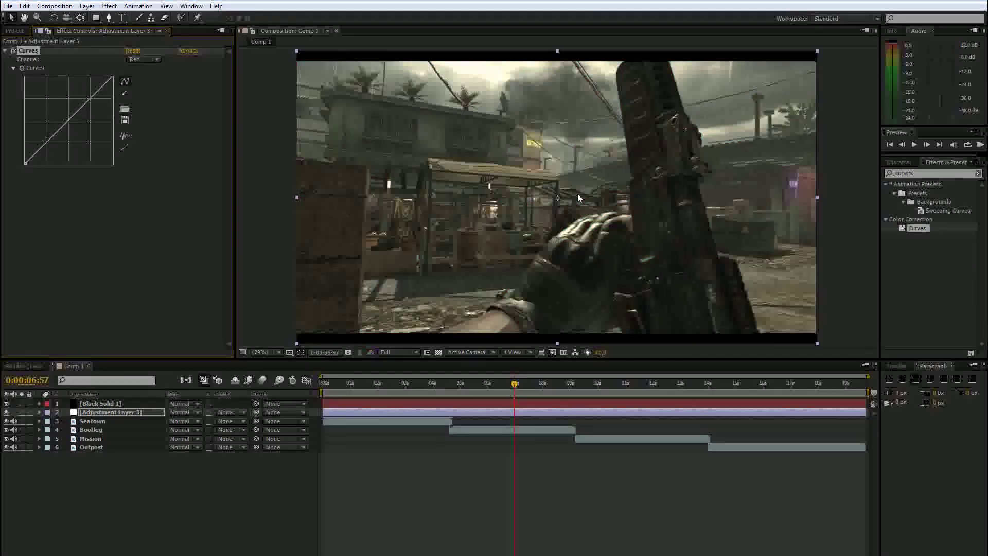
click(115, 219)
Step: Slightly raise the shadows on the Blue channel curve
click(152, 59)
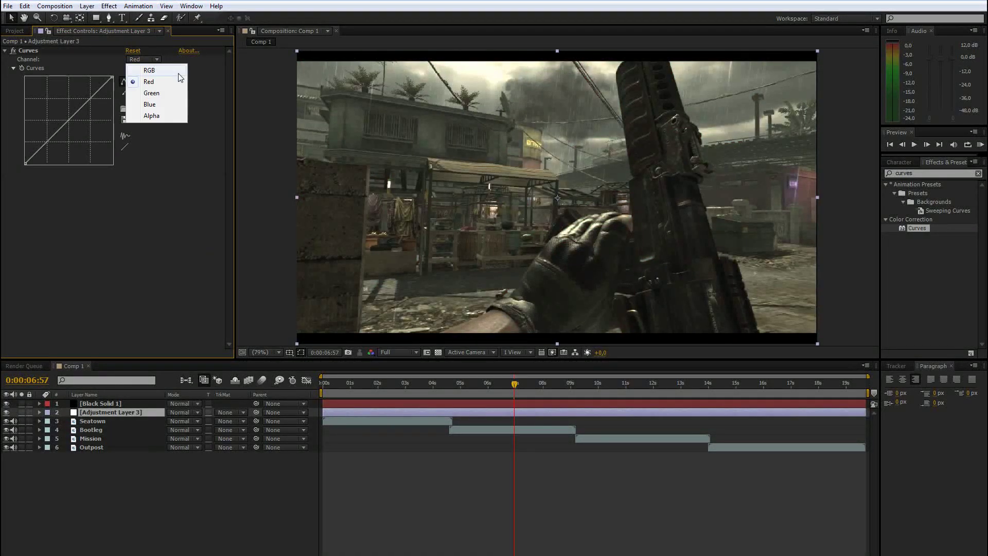
click(166, 106)
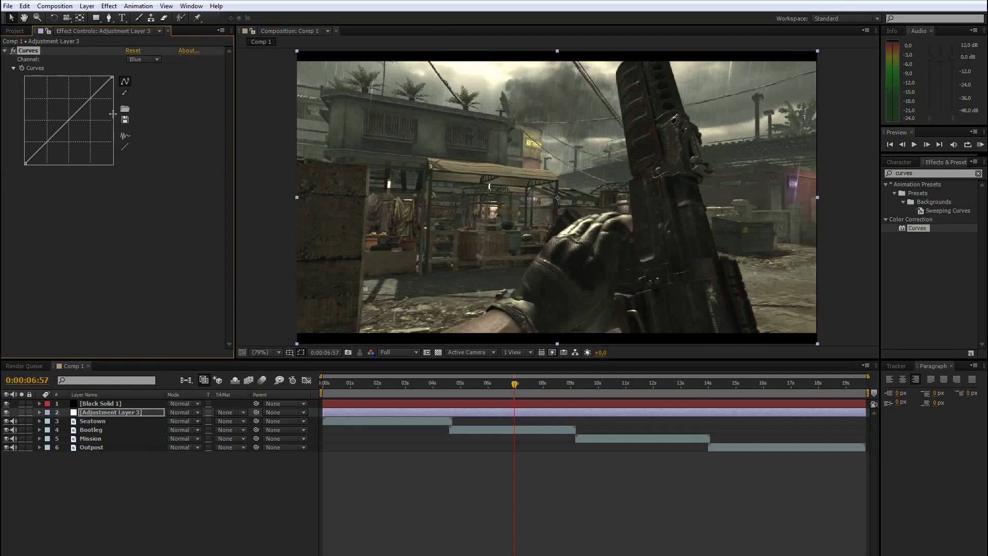
drag(42, 148, 44, 142)
Step: Shape an S-curve on the RGB channel, lowering the shadows and raising the highlights to add contrast
click(152, 61)
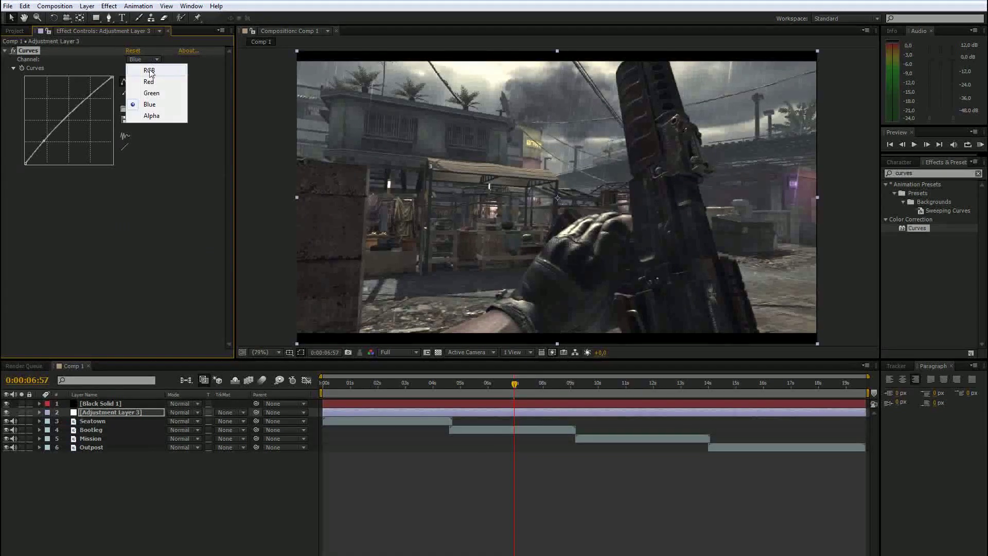
click(147, 67)
drag(44, 145, 48, 148)
click(83, 111)
drag(84, 111, 85, 101)
Step: Return to the Blue channel and fine-tune the shadows and highlights of its curve
click(143, 60)
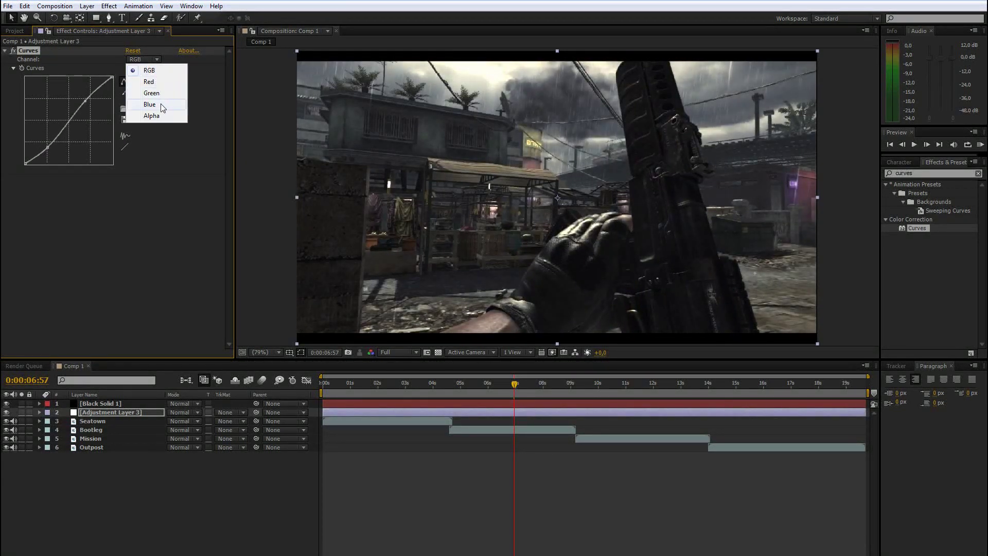
click(155, 104)
drag(46, 140, 85, 99)
Step: Adjust the Red channel curve with slightly raised highlights and a small change to the shadows
click(142, 60)
click(152, 84)
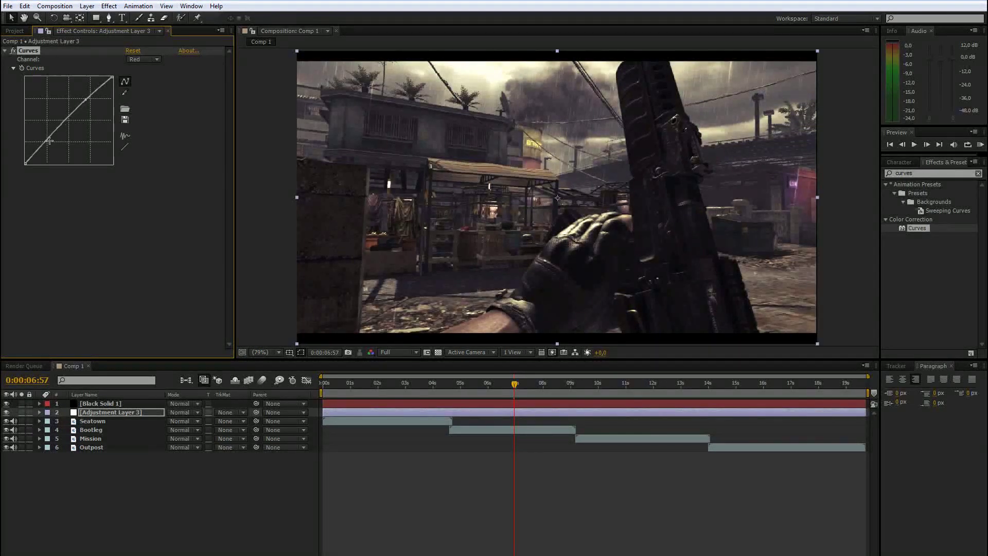
drag(51, 138, 50, 142)
Step: Give the Green channel curve a subtle S-shape with slightly lowered shadows and slightly raised highlights
click(140, 61)
click(153, 93)
drag(42, 148, 44, 146)
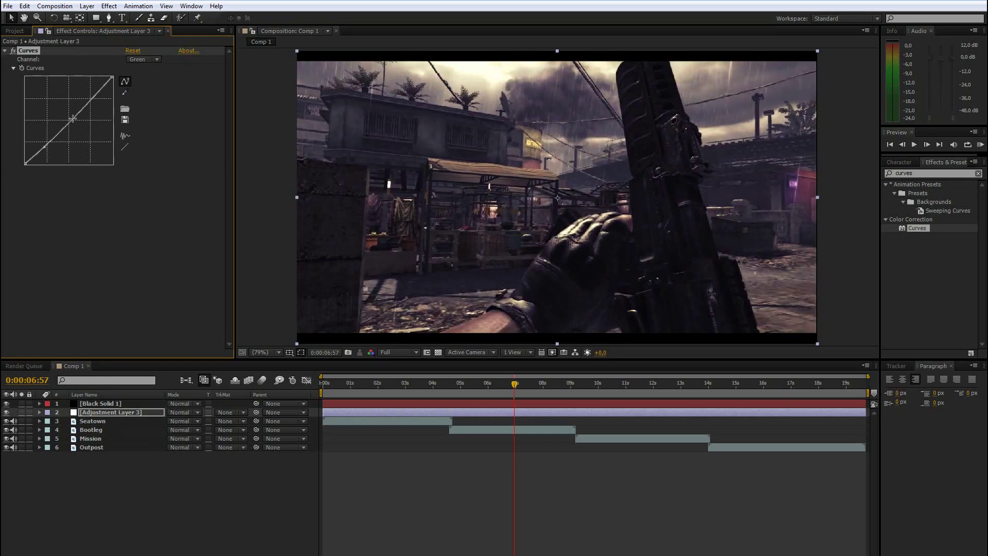
drag(80, 115, 79, 112)
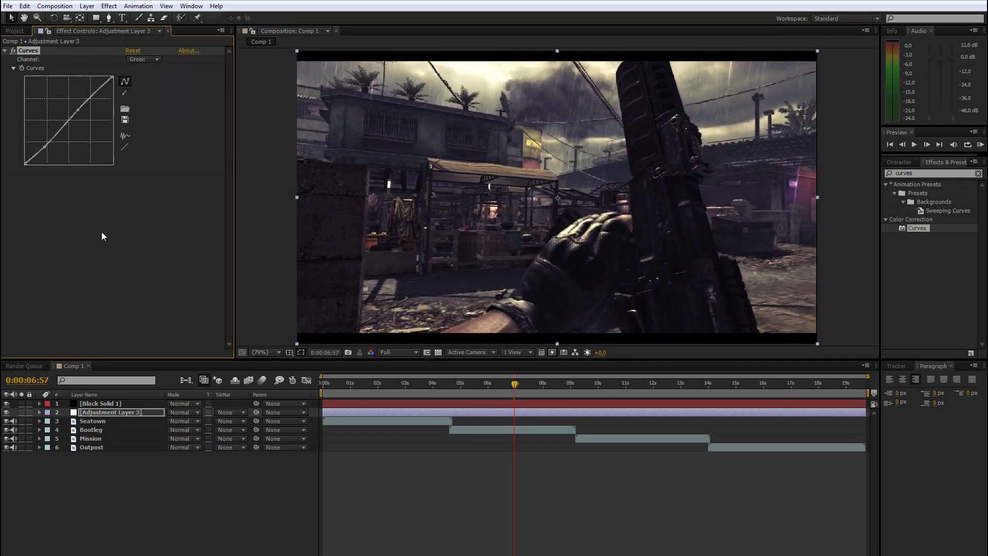
Step: Collapse the Curves effect and toggle the adjustment layer's visibility to compare before and after
click(5, 51)
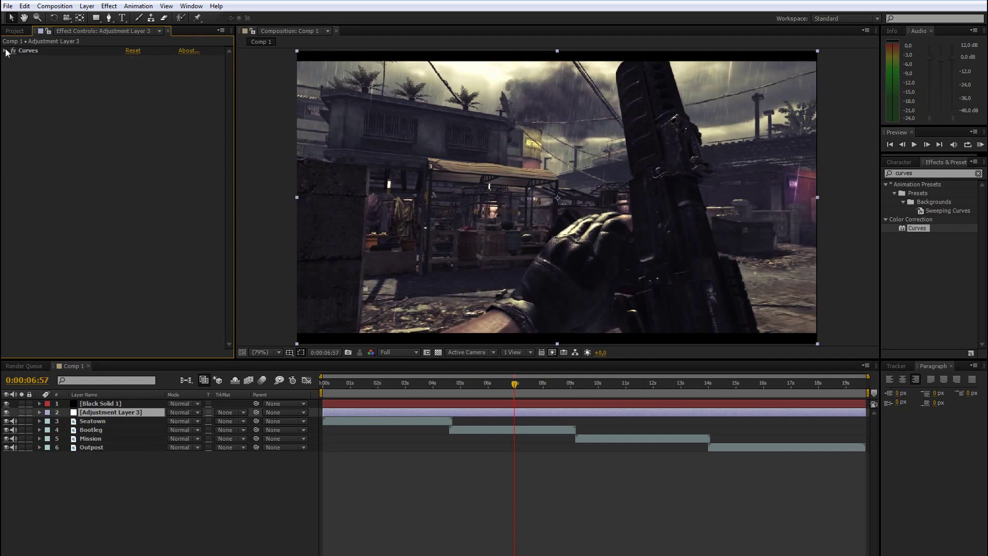
click(6, 413)
click(6, 413)
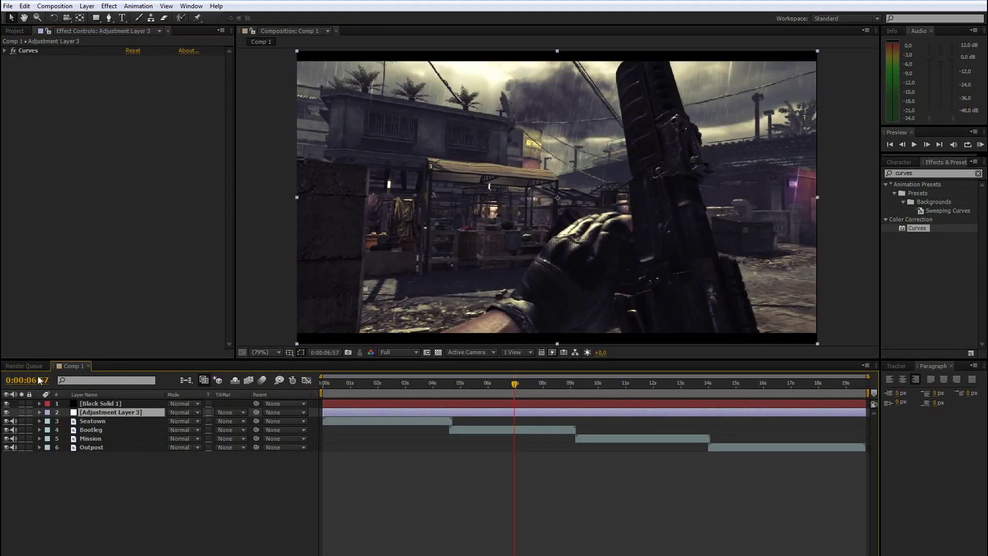
Step: Reopen the Curves settings, lower the shadows on the Red channel curve, and collapse the effect
click(65, 55)
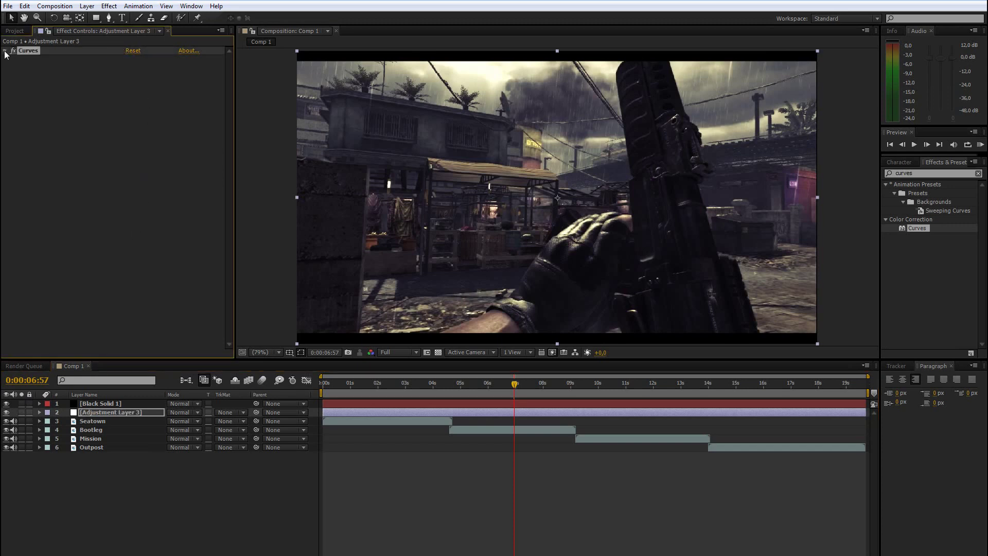
click(5, 52)
click(147, 61)
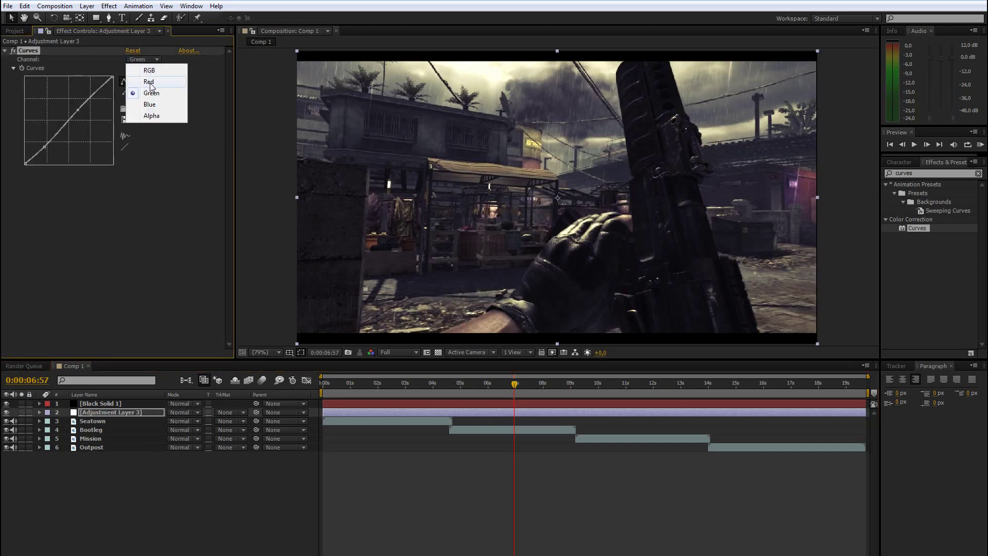
click(149, 82)
drag(85, 107, 52, 143)
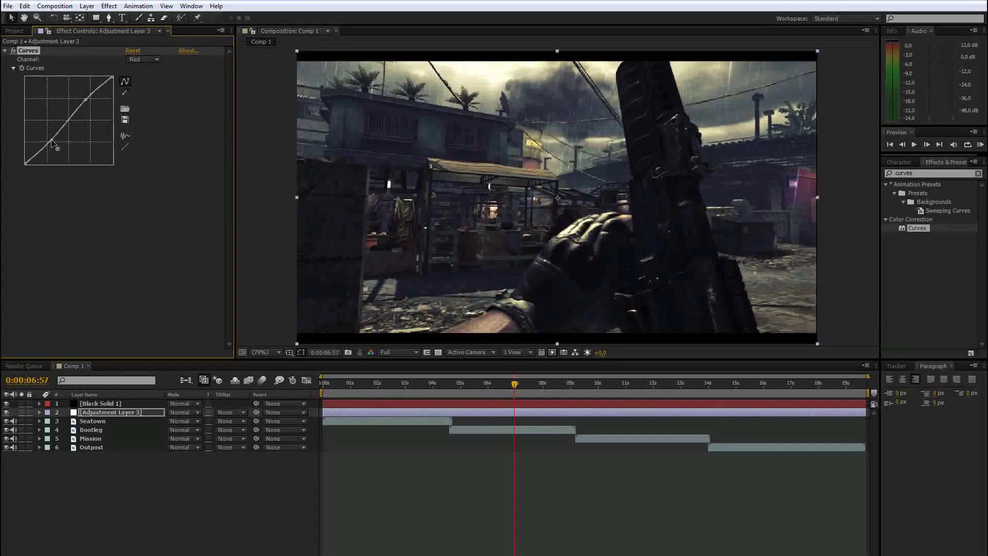
click(106, 269)
click(4, 51)
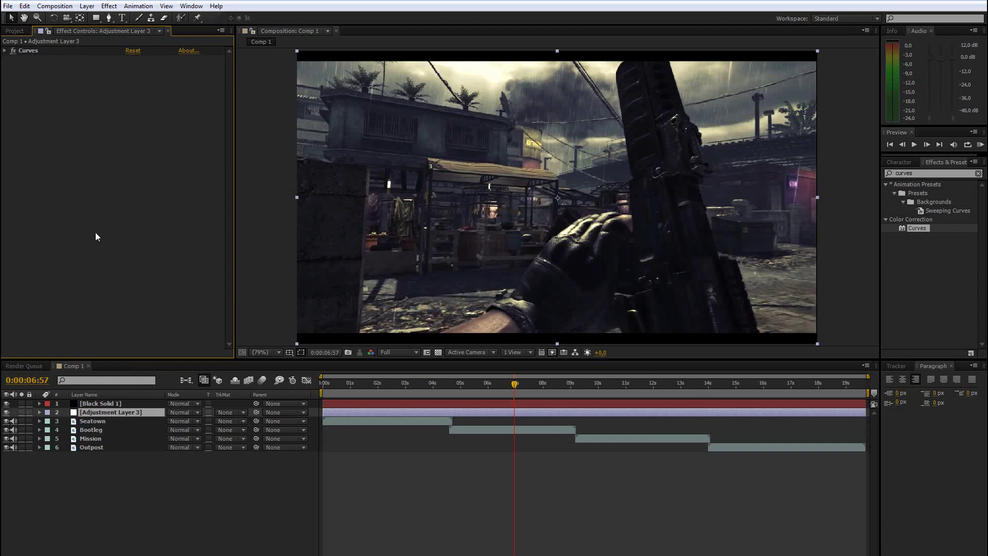
Step: Try a Levels effect on the adjustment layer with Input Black raised to 18, and delete the effect
click(110, 6)
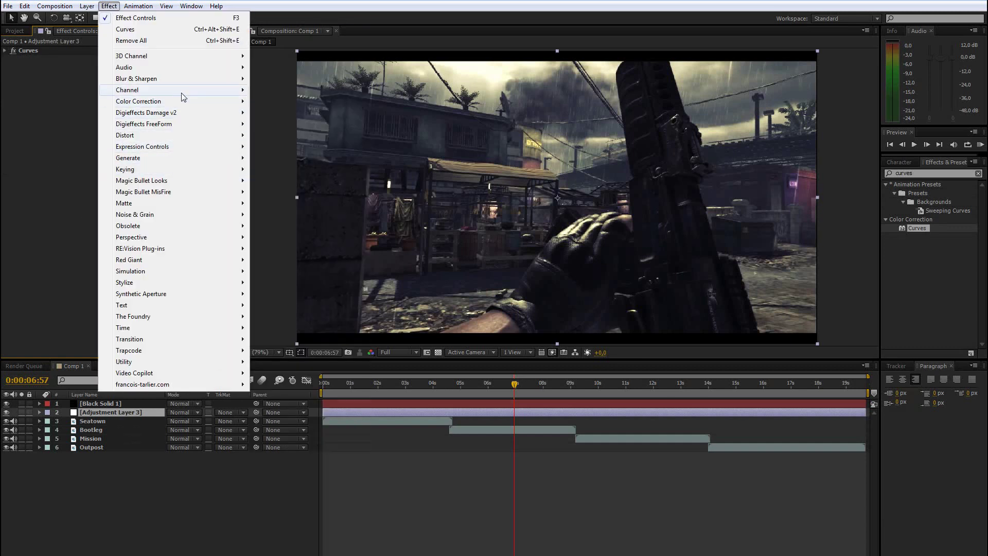
mouse_move(184, 102)
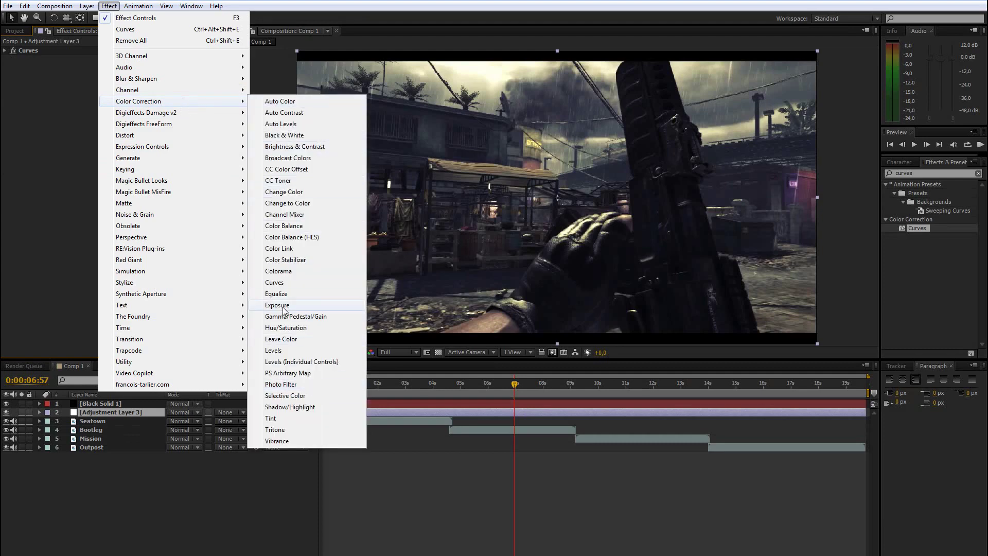
click(273, 351)
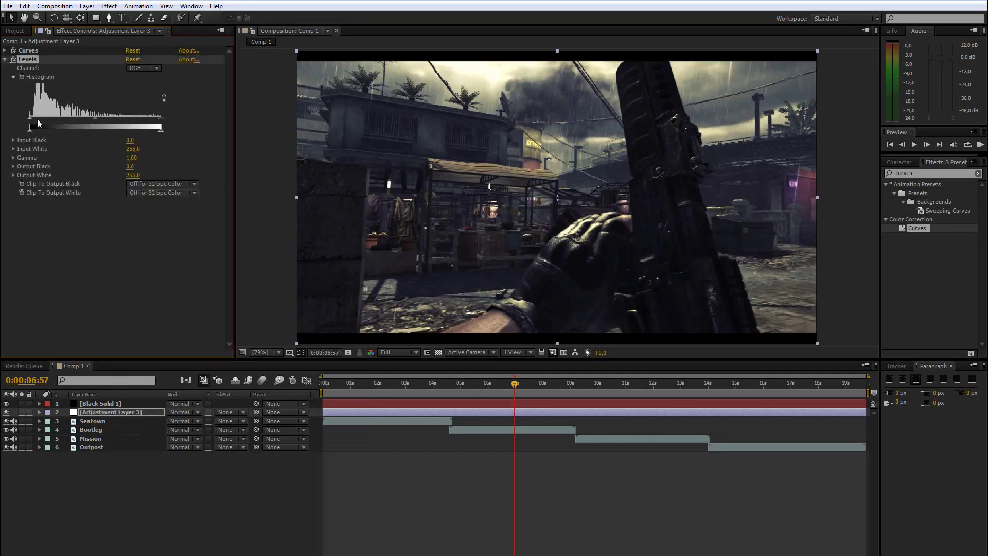
mouse_move(30, 131)
mouse_down()
mouse_move(42, 131)
mouse_move(30, 130)
mouse_move(38, 118)
mouse_up()
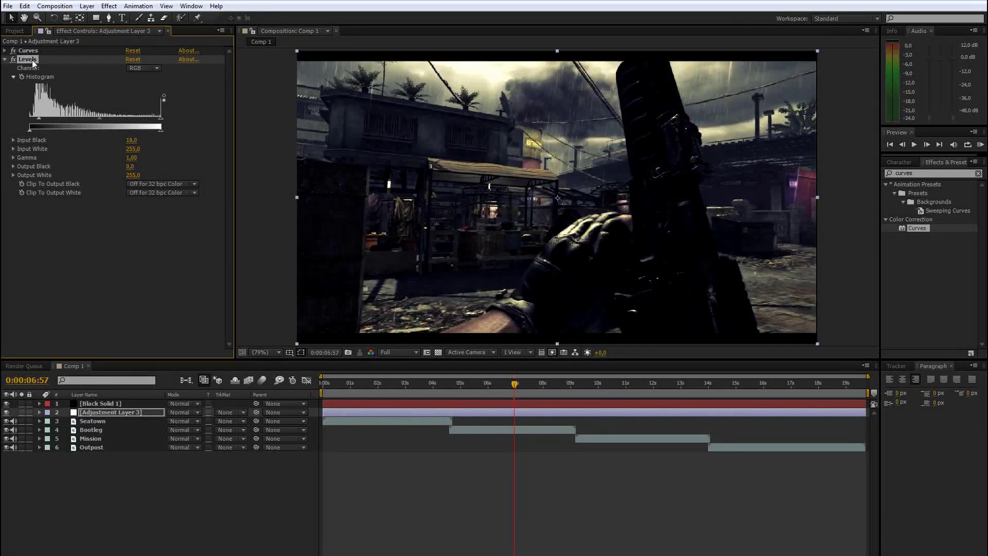
key(Delete)
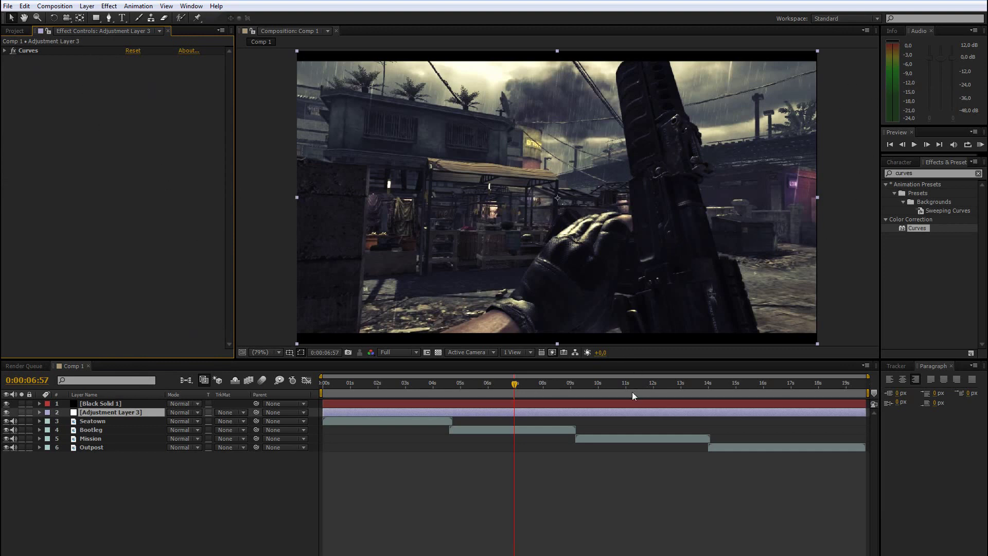
Step: Check the color correction on frames of the Seatown, Bootleg and Mission clips
click(401, 386)
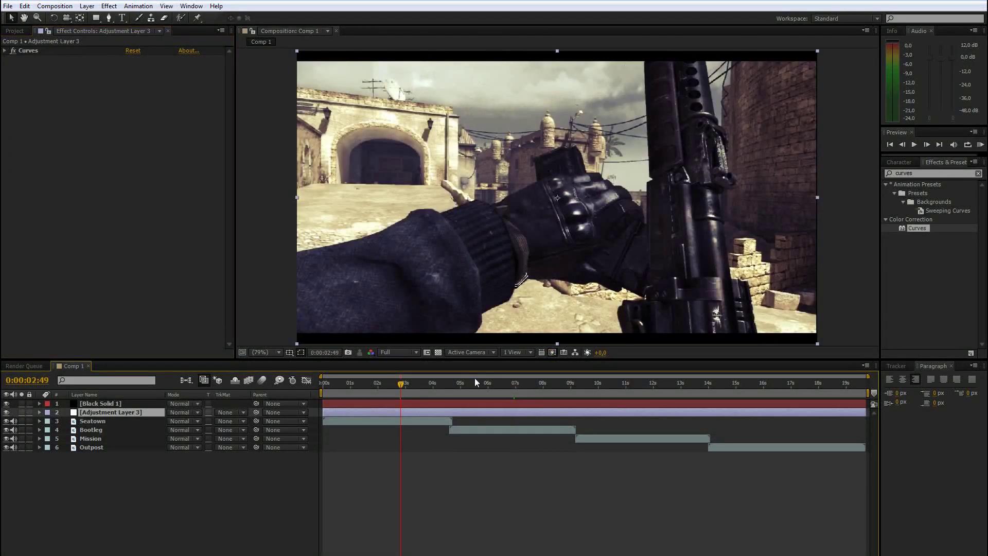
click(504, 384)
click(628, 384)
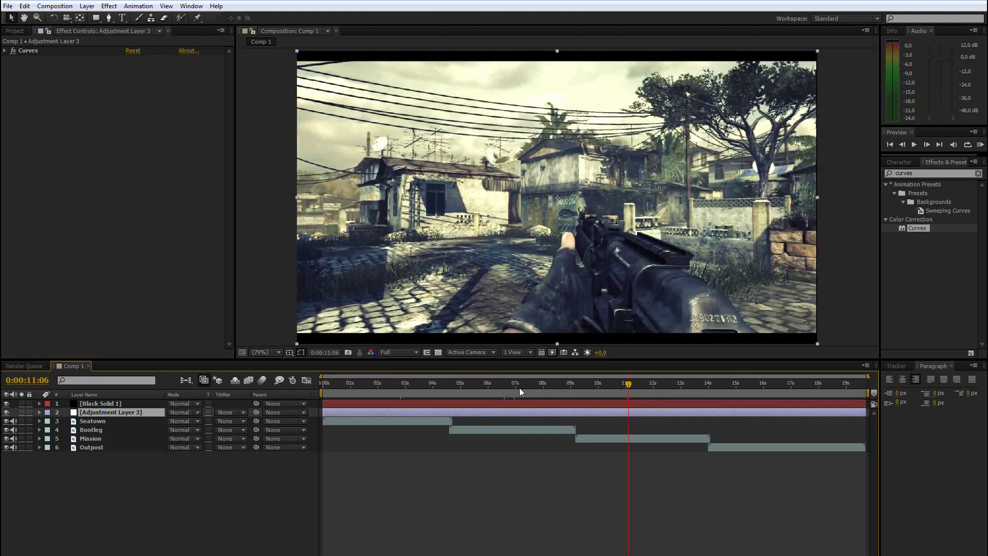
Step: Go to the Outpost clip at about 0:00:17:03 and lower the shadows on the Blue channel curve of the Curves effect
click(516, 386)
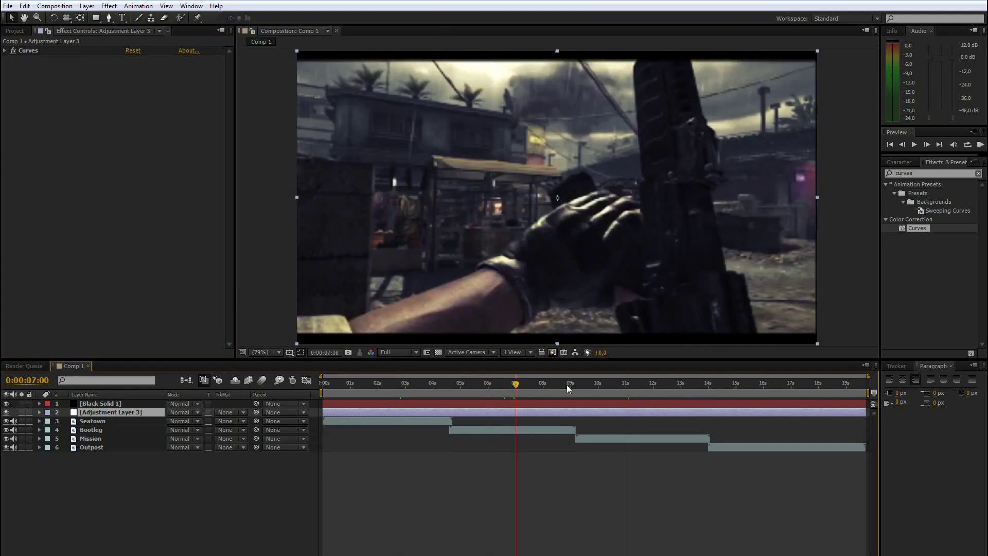
click(792, 386)
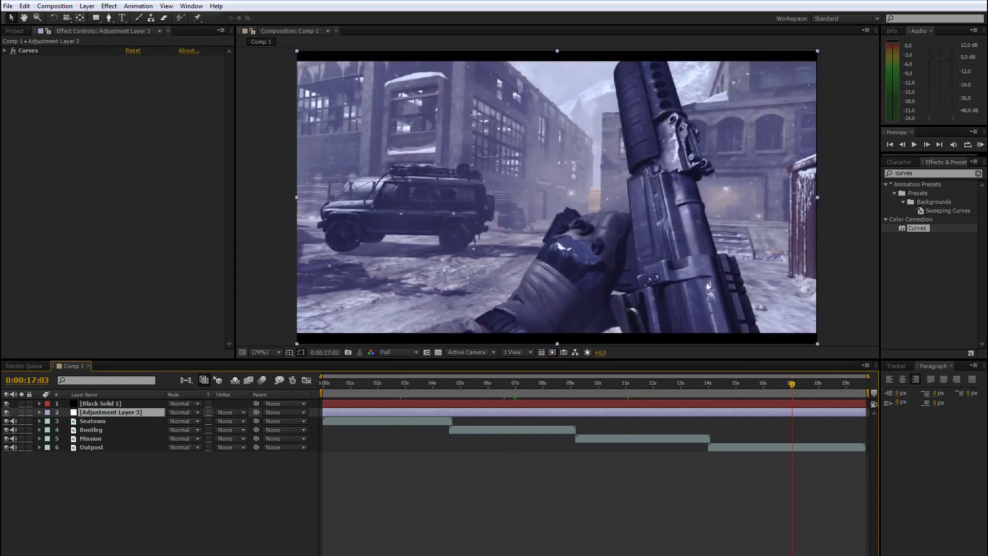
click(5, 50)
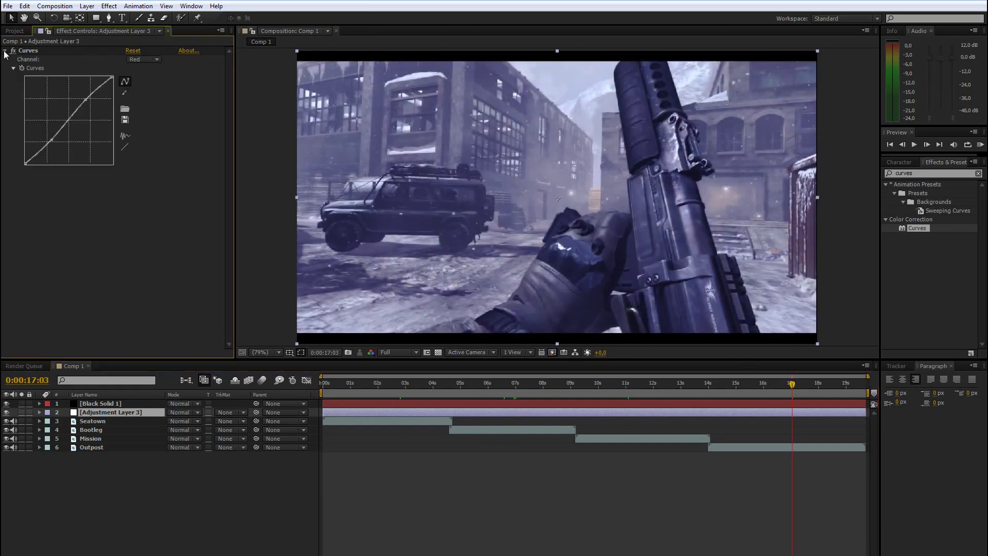
click(132, 61)
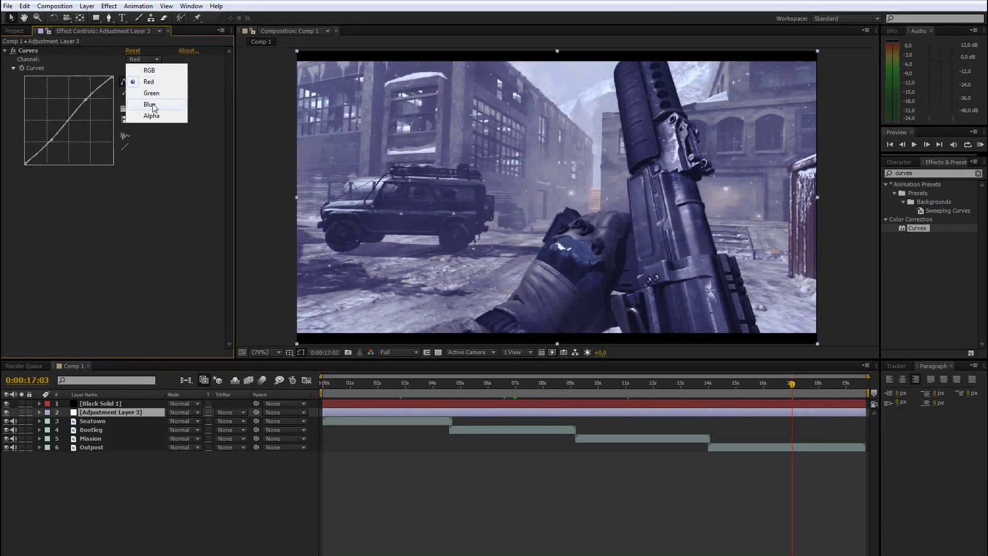
click(149, 103)
drag(42, 143, 44, 158)
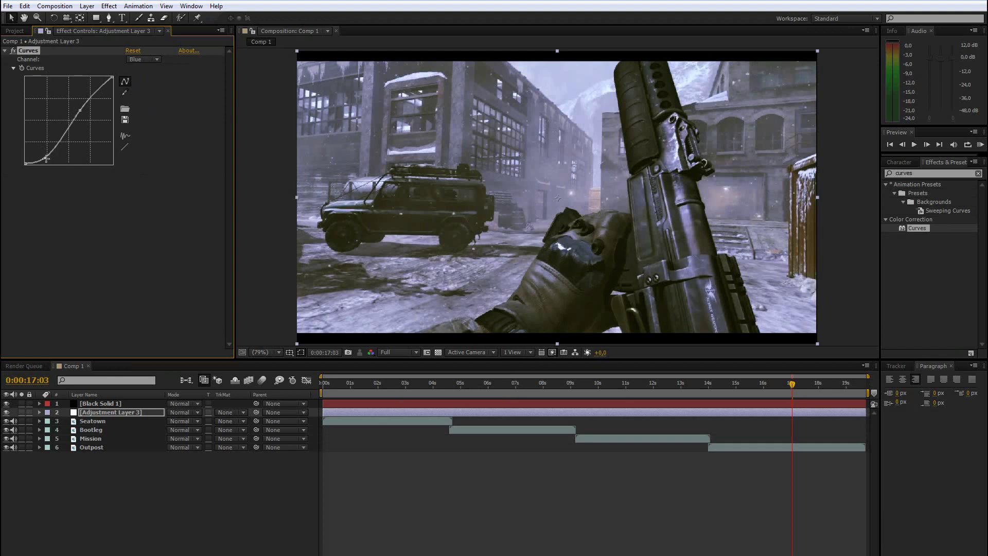
Step: Switch the Curves effect to the Green channel and slightly lower the shadows of its curve
click(146, 59)
click(150, 93)
drag(50, 144, 46, 149)
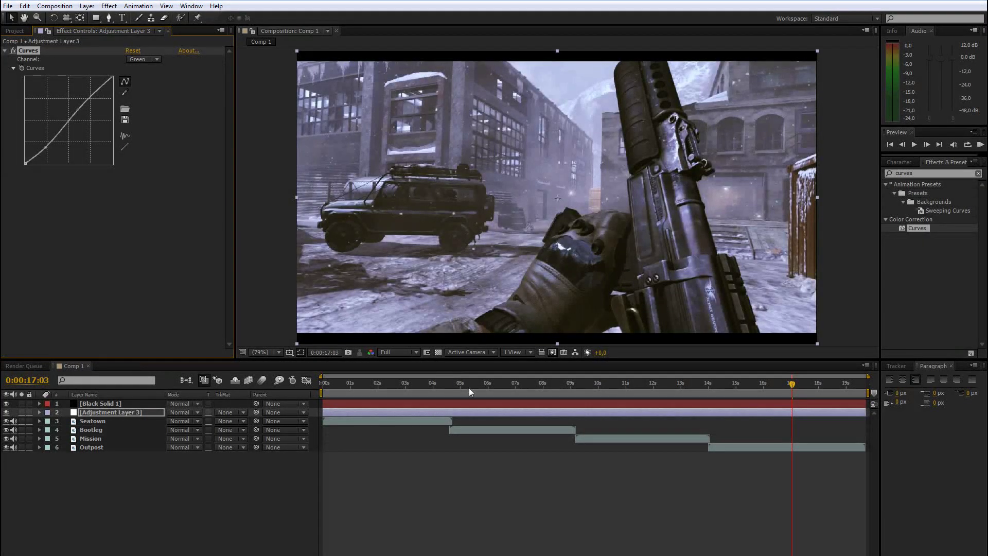
Step: Check the correction on frames of the Bootleg and Outpost clips, and delete the Curves effect from the adjustment layer
click(490, 383)
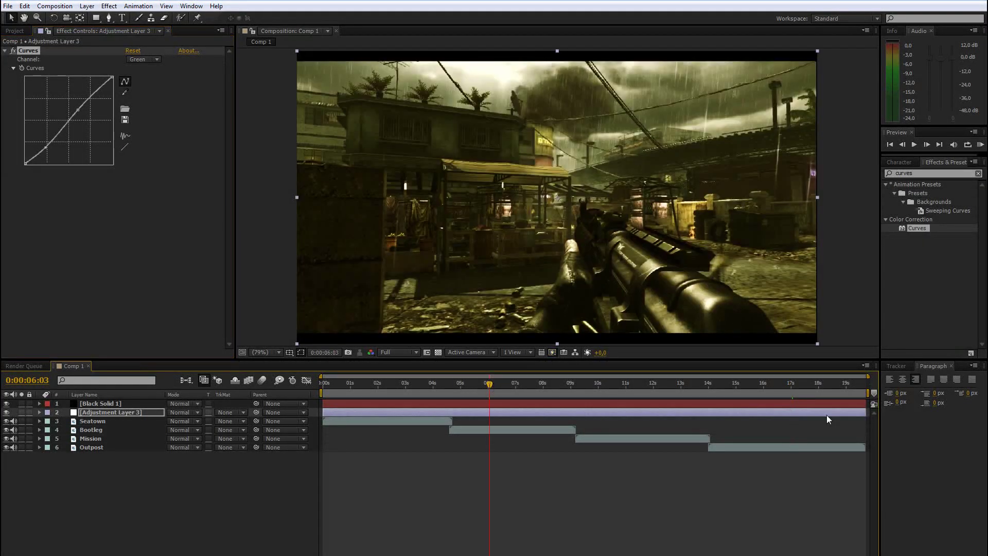
click(781, 383)
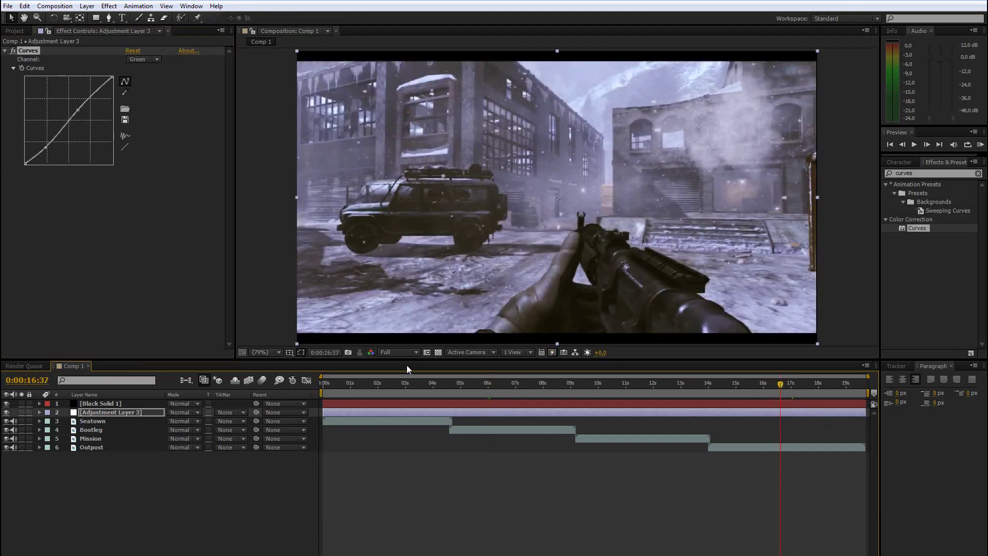
click(66, 46)
key(Delete)
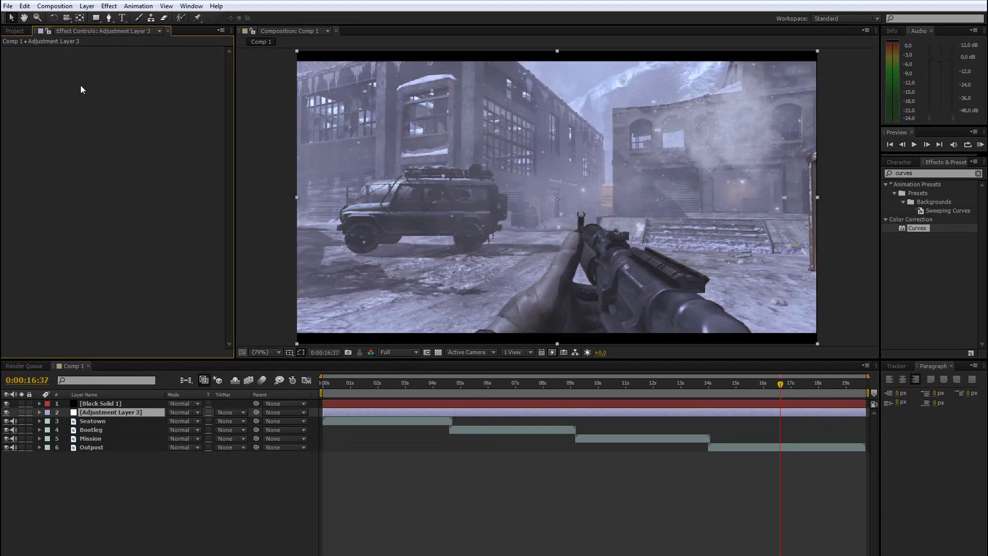